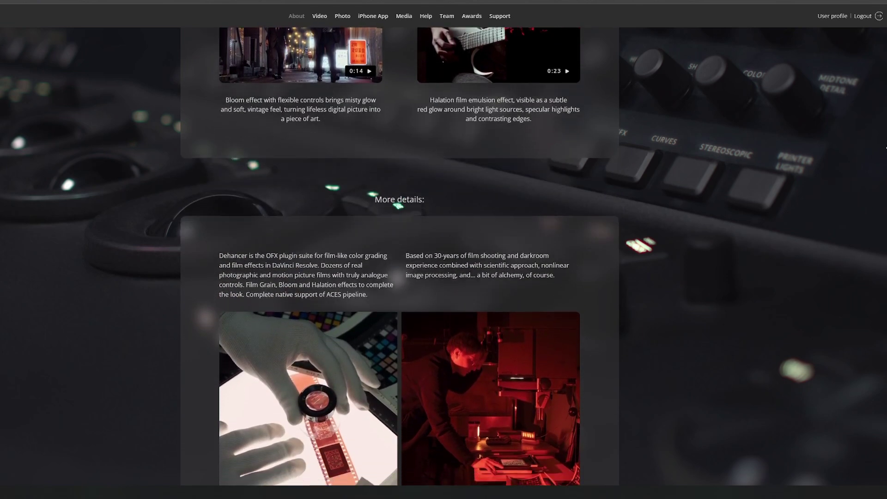
# Read the Dehancer product page's details and key features, including the film profiles, Kodak Vision 3 range and Push / Pull simulation.
pyautogui.scroll(-2, 399, 277)
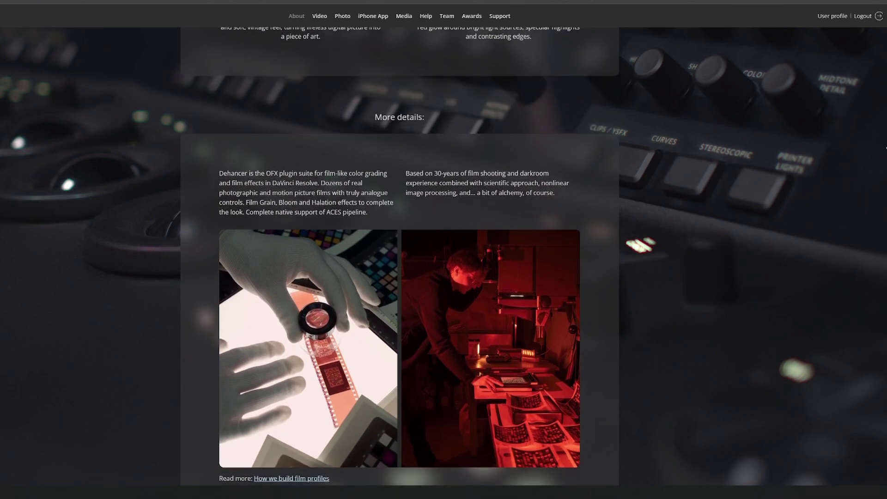
pyautogui.scroll(-2, 399, 277)
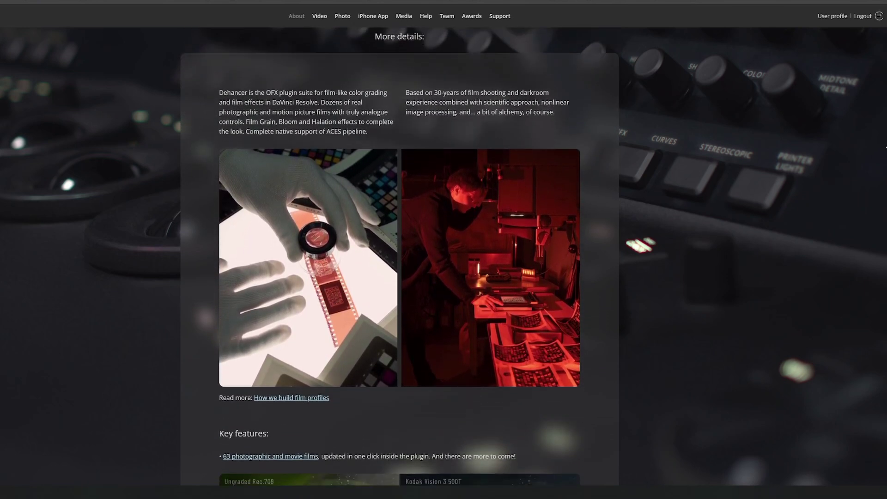
pyautogui.scroll(-2, 399, 277)
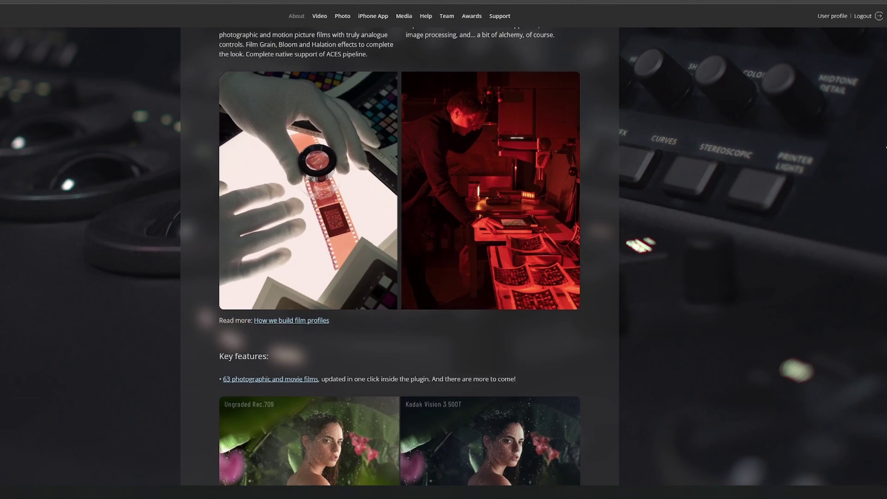
pyautogui.scroll(-2, 400, 277)
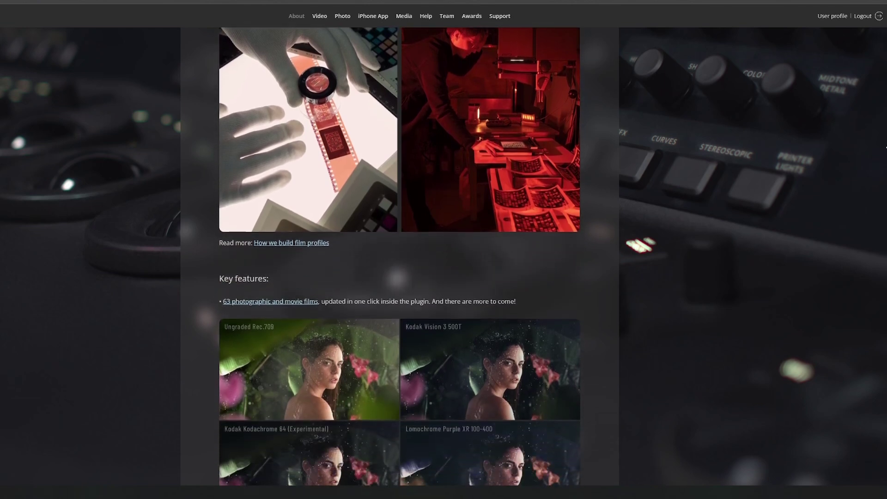
pyautogui.scroll(-1, 399, 277)
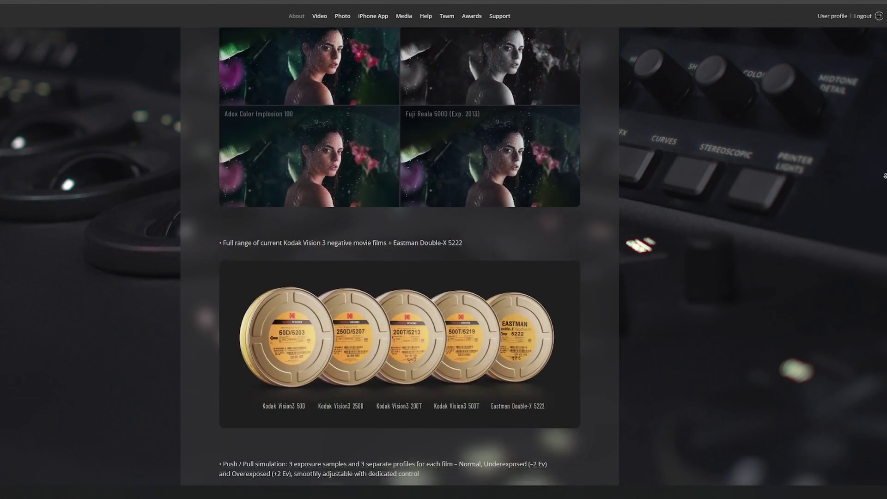
pyautogui.scroll(-2, 885, 176)
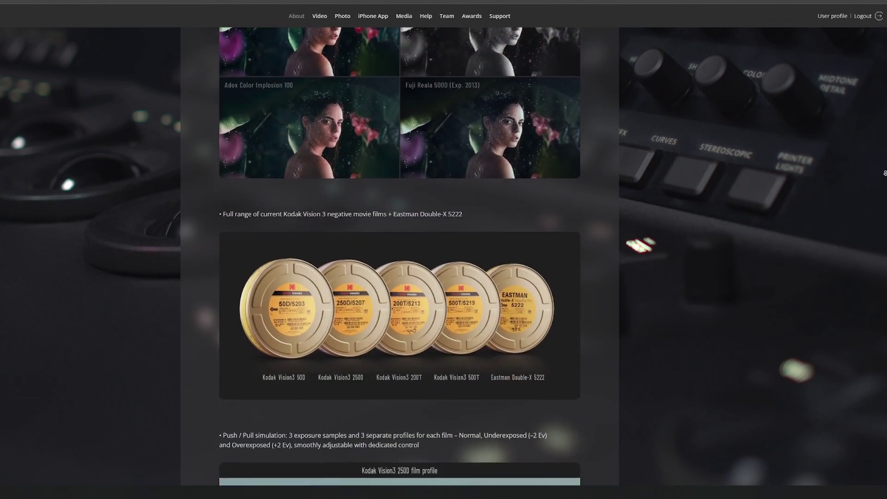
pyautogui.scroll(-1, 885, 168)
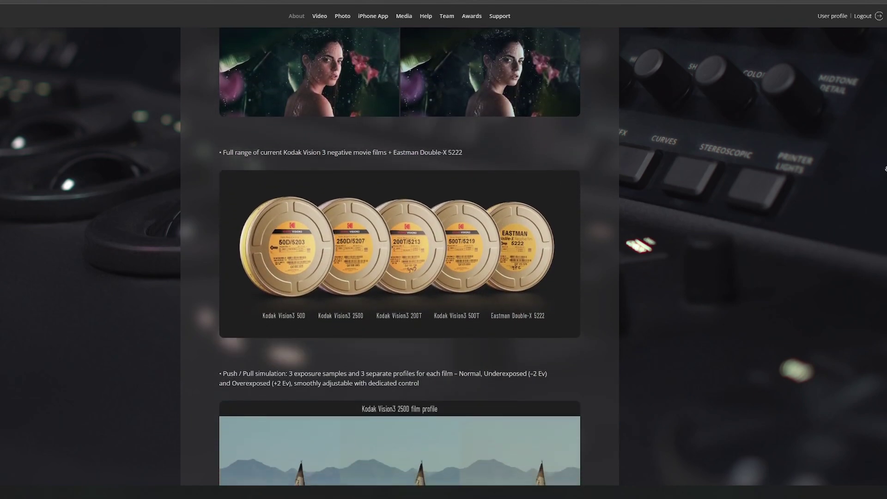
pyautogui.scroll(-1, 885, 168)
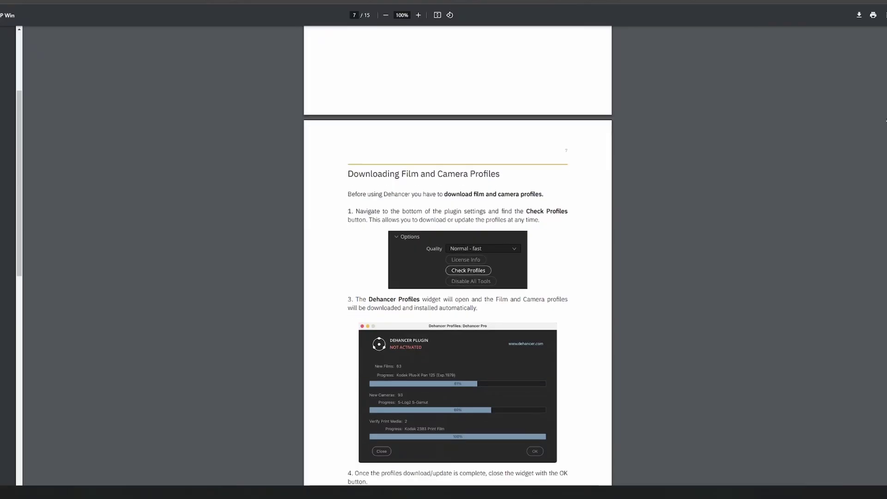
# Review the Dehancer setup guides on downloading film and camera profiles and applying the effect to a clip in Final Cut Pro.
pyautogui.scroll(-2, 886, 138)
pyautogui.scroll(-3, 885, 121)
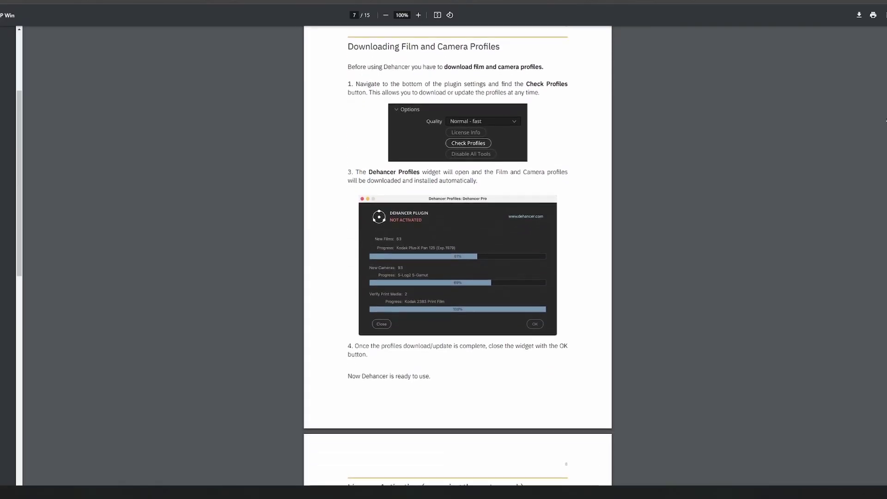
pyautogui.scroll(-2, 886, 121)
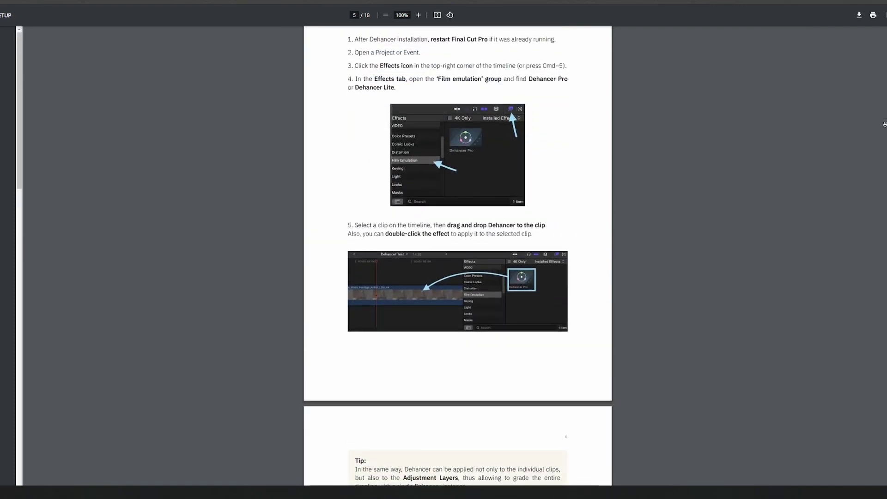
pyautogui.scroll(-2, 885, 124)
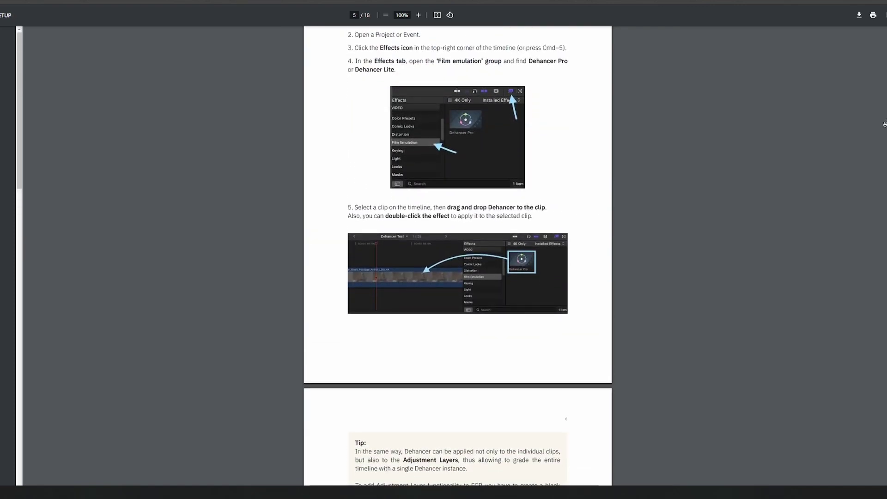
pyautogui.scroll(-1, 885, 124)
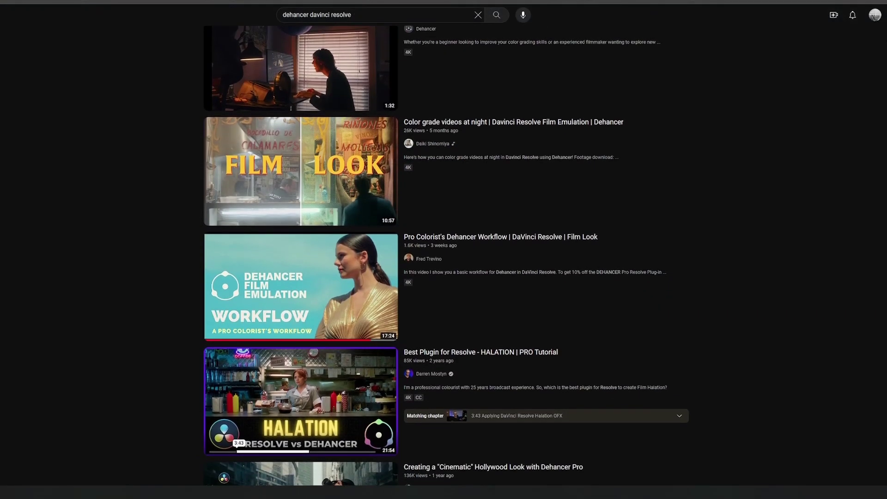
# Look through the YouTube video results for "dehancer davinci resolve".
pyautogui.scroll(-2, 444, 254)
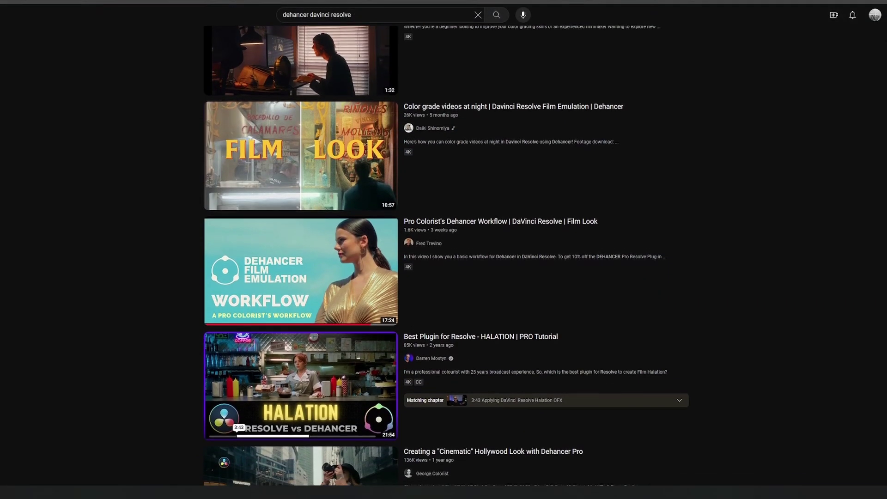
pyautogui.scroll(-2, 444, 254)
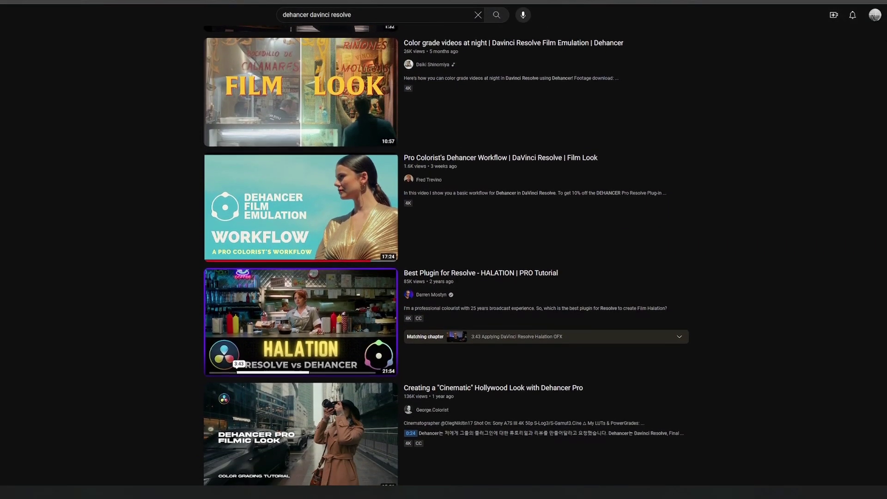
pyautogui.scroll(-10, 444, 254)
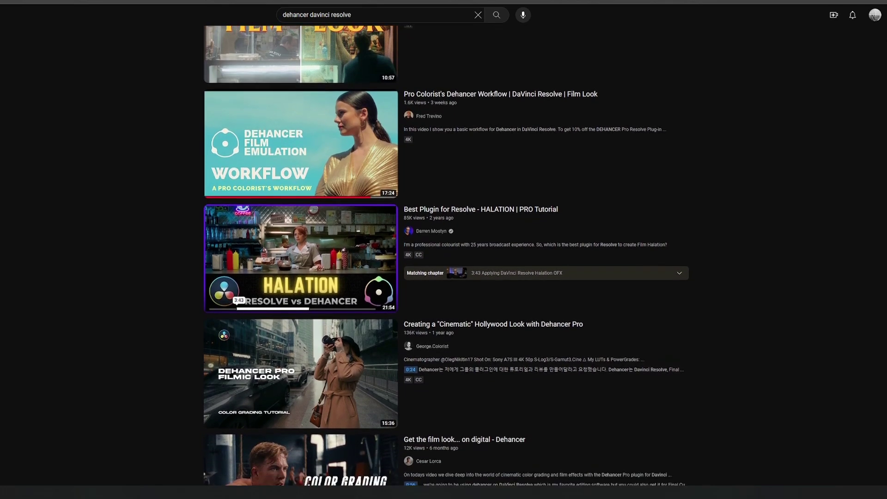
pyautogui.scroll(-2, 443, 254)
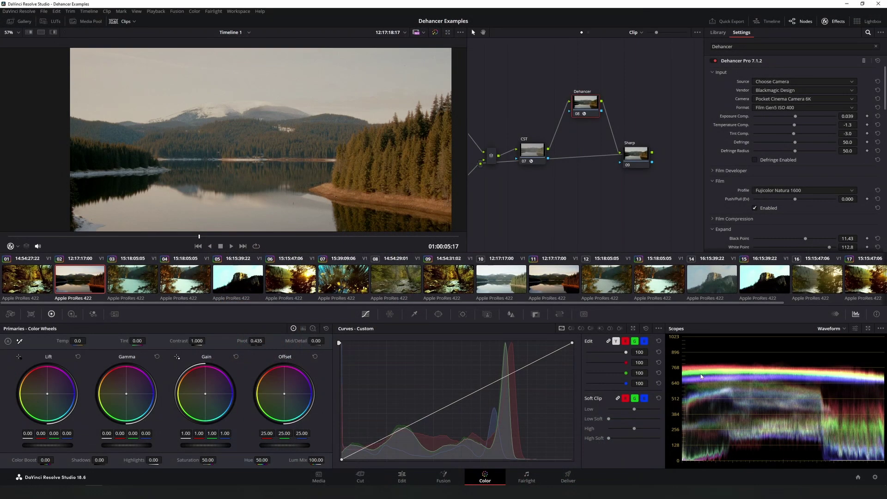
# In DaVinci Resolve's project color management, choose DaVinci YRGB color science and the DaVinci WG/Intermediate timeline color space, and open the output color space options.
pyautogui.click(875, 479)
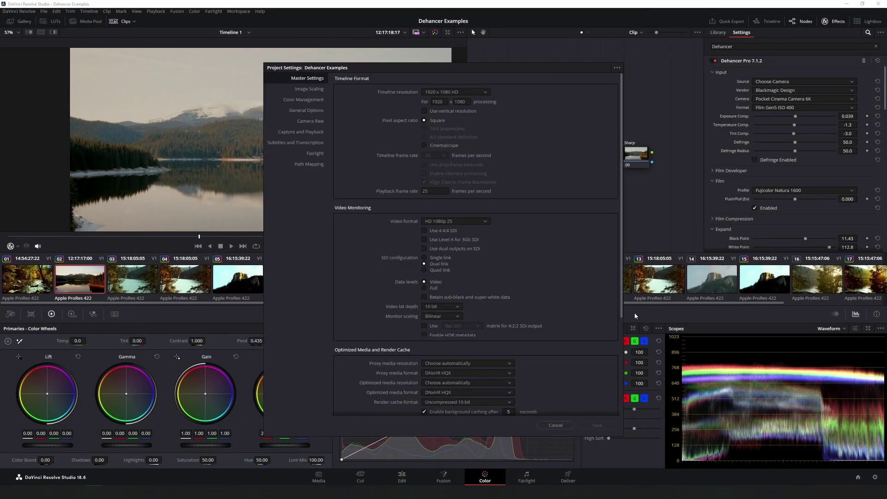
pyautogui.click(303, 100)
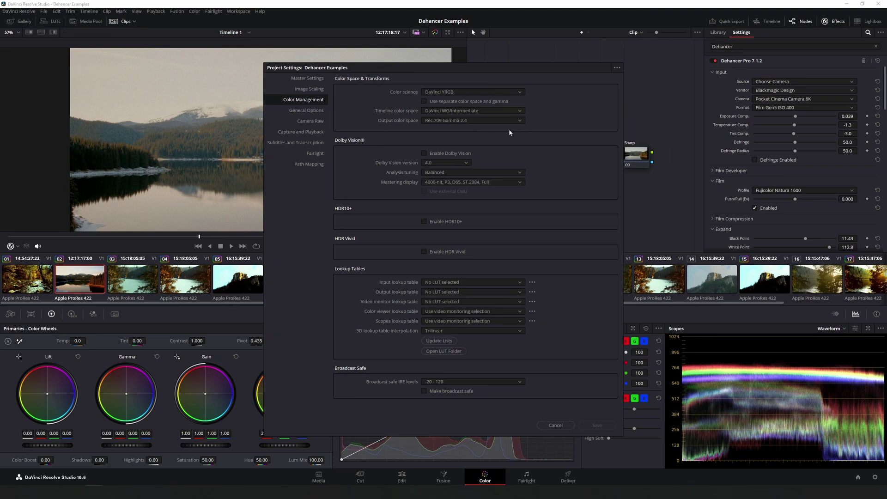
pyautogui.click(458, 92)
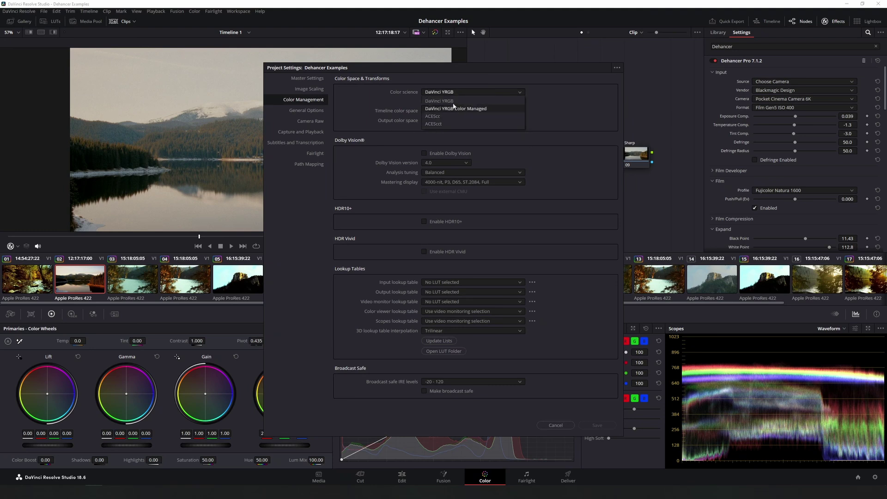
pyautogui.click(451, 102)
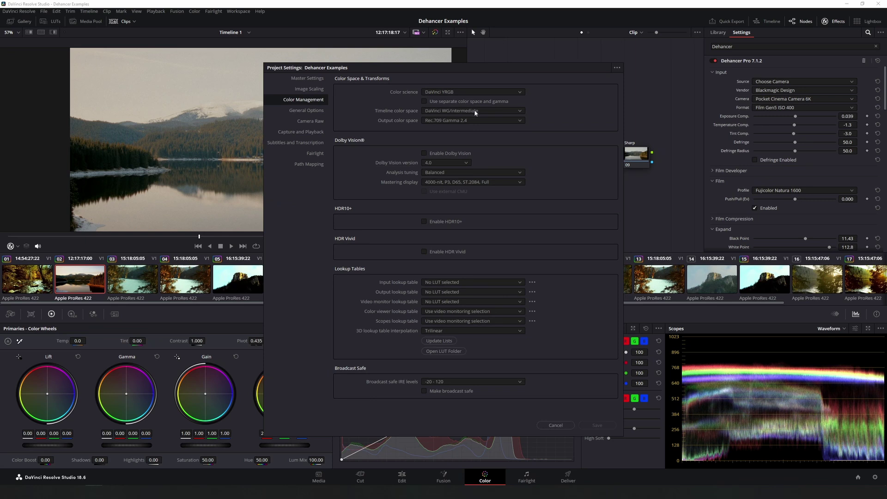
pyautogui.click(486, 111)
pyautogui.scroll(-3, 494, 158)
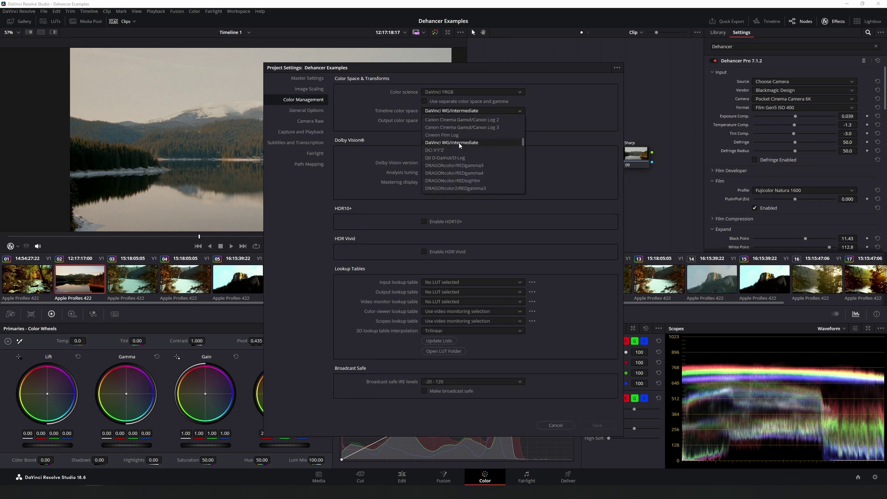
pyautogui.click(464, 143)
pyautogui.click(463, 122)
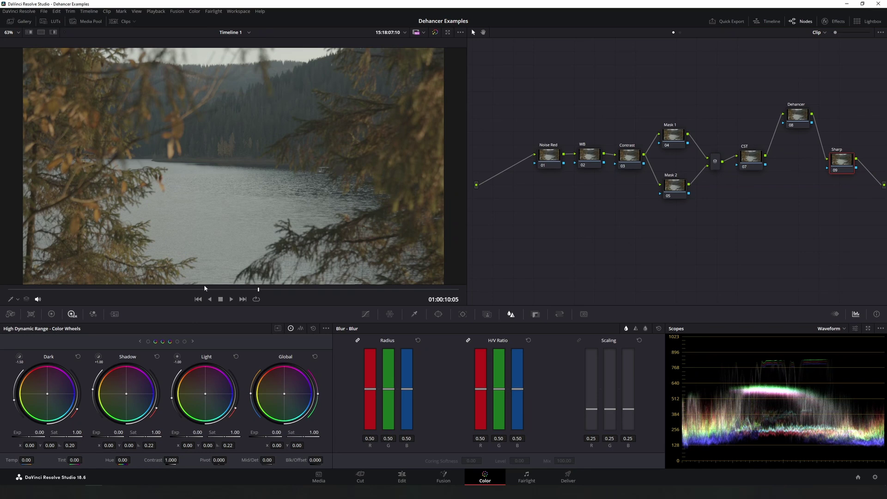
# Search the effects library for "Dehancer" and apply Dehancer Pro 7.1.2 to the node labelled Dehancer.
pyautogui.moveTo(205, 289); pyautogui.dragTo(222, 302)
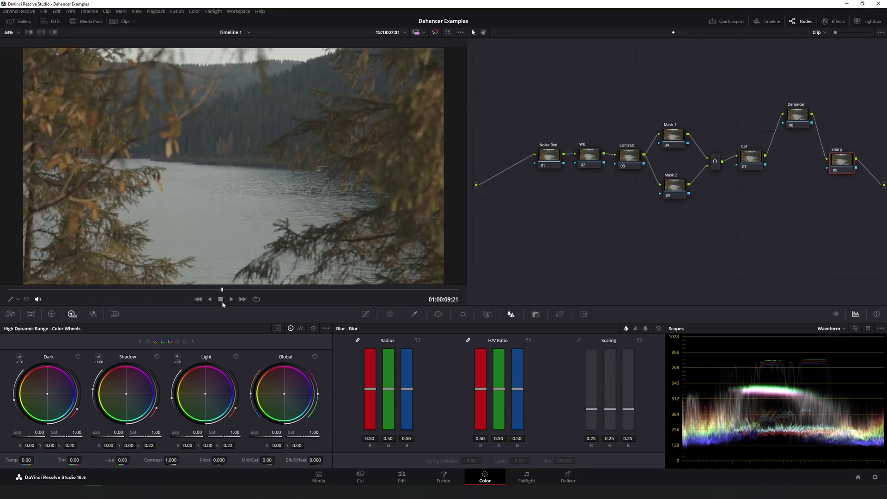
pyautogui.moveTo(731, 225); pyautogui.dragTo(702, 223)
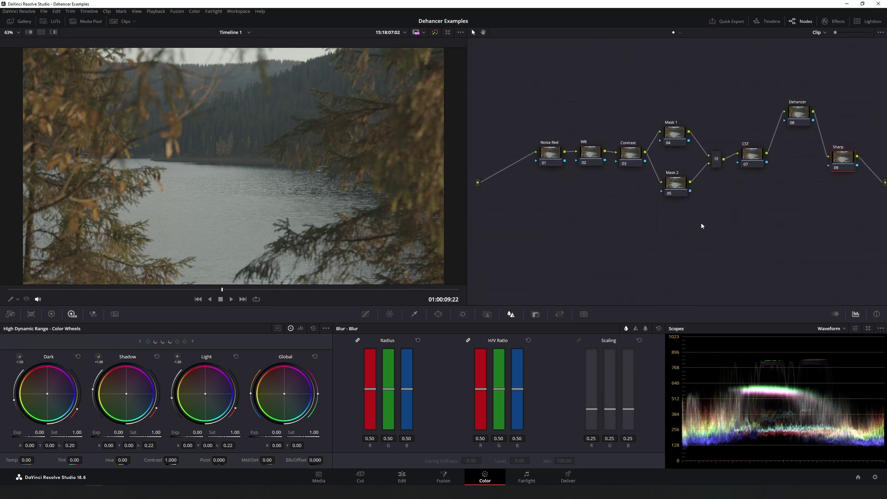
pyautogui.moveTo(838, 36); pyautogui.dragTo(840, 36)
pyautogui.moveTo(787, 247)
pyautogui.mouseDown()
pyautogui.moveTo(772, 254)
pyautogui.moveTo(766, 243)
pyautogui.moveTo(775, 252)
pyautogui.mouseUp()
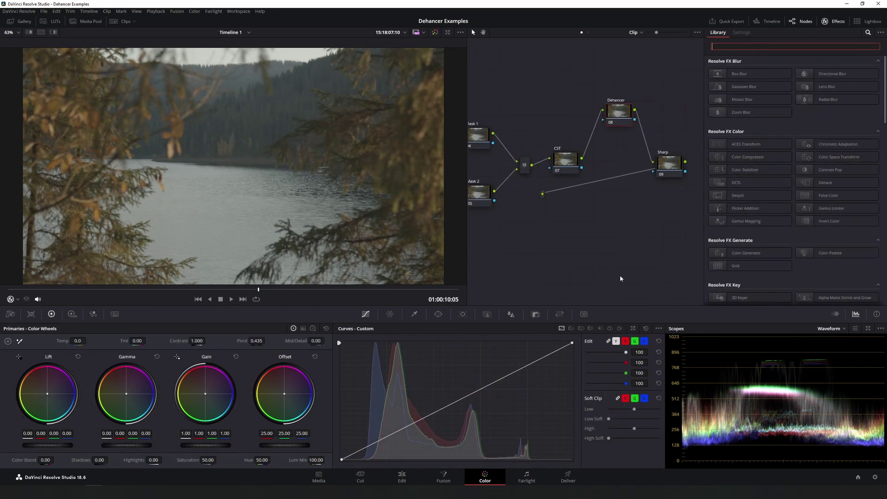
pyautogui.moveTo(609, 216)
pyautogui.mouseDown()
pyautogui.moveTo(623, 222)
pyautogui.moveTo(597, 211)
pyautogui.mouseUp()
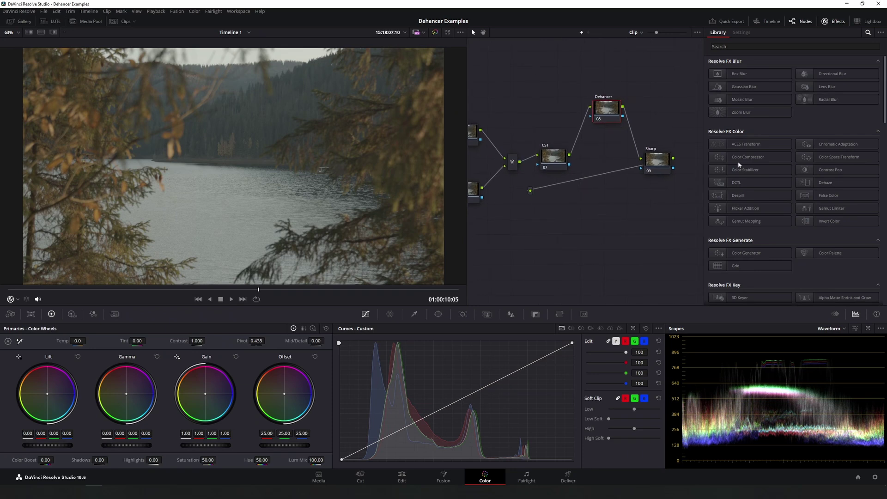
pyautogui.click(729, 45)
pyautogui.write('Dehancer')
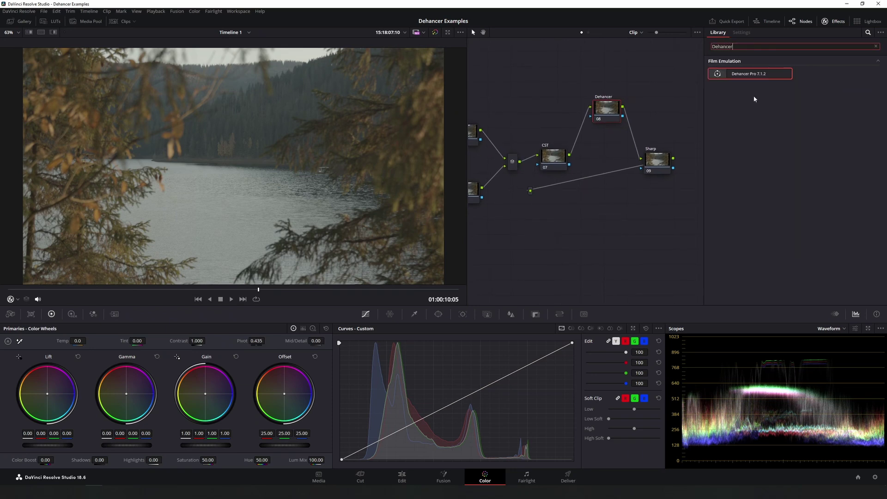
pyautogui.moveTo(757, 75); pyautogui.dragTo(606, 109)
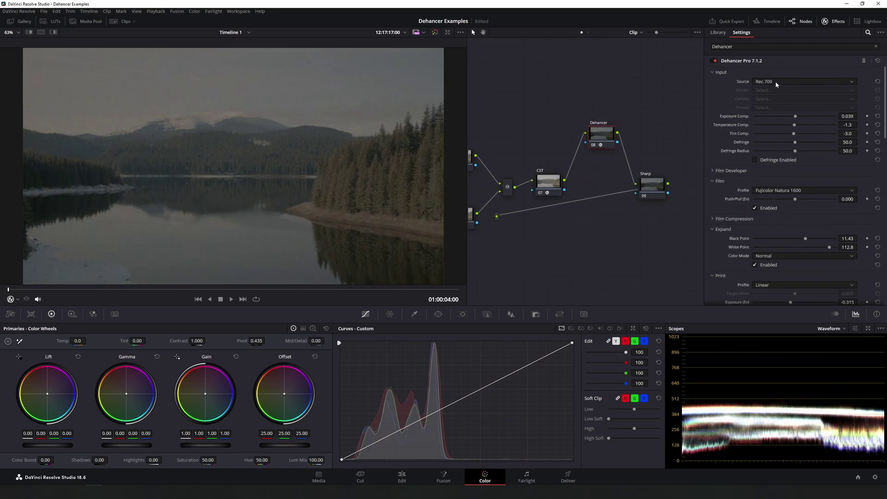
# Set Dehancer's input source to Choose Camera with Blackmagic Design, Pocket Cinema Camera 6K and the Film Gen5 ISO 400 format.
pyautogui.click(776, 81)
pyautogui.click(772, 144)
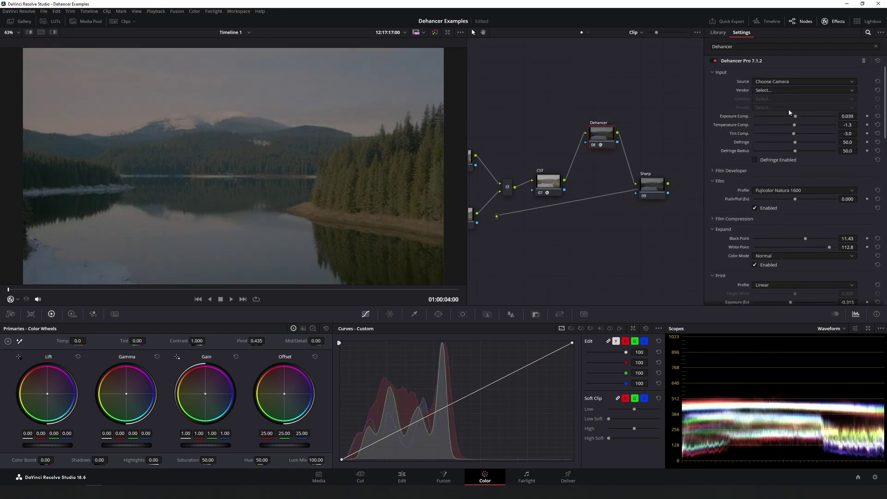
pyautogui.click(772, 90)
pyautogui.click(775, 123)
pyautogui.click(797, 99)
pyautogui.click(796, 116)
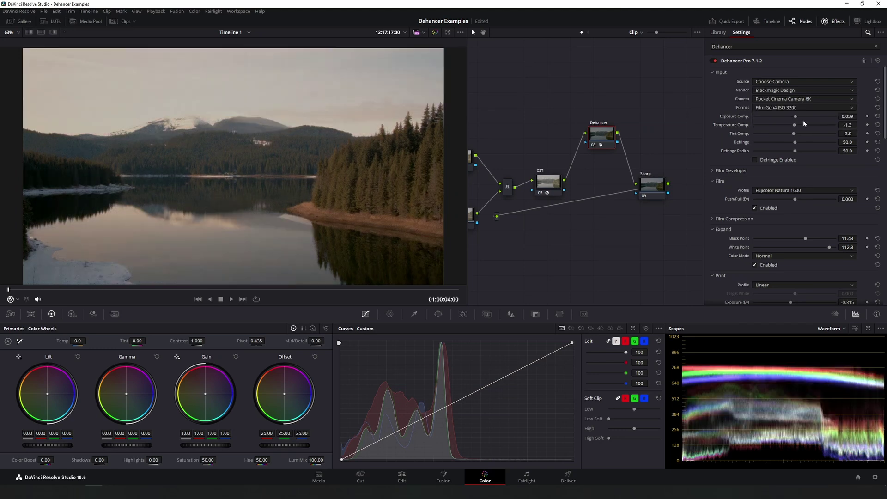
pyautogui.click(794, 109)
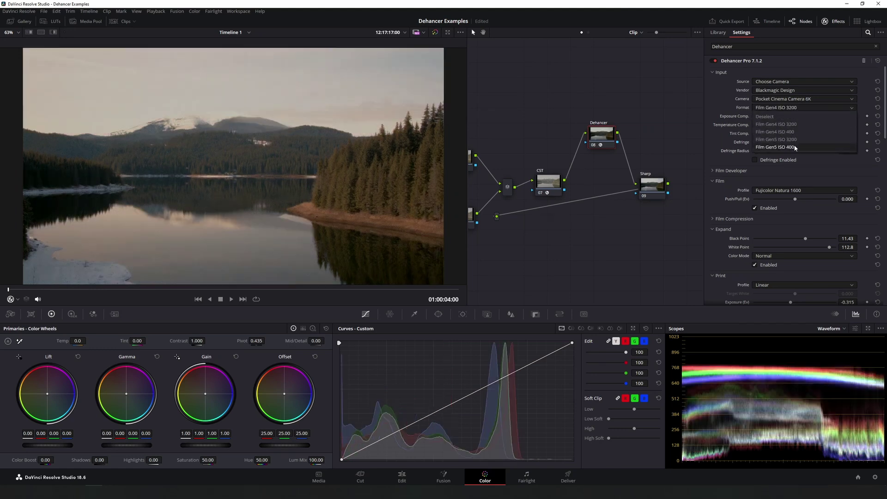
pyautogui.click(792, 147)
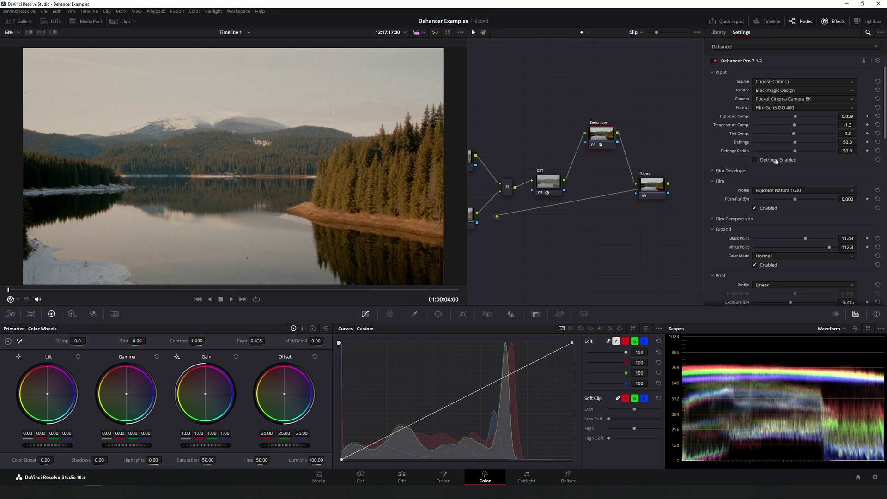
# Toggle Dehancer's Film Grain off and on twice to compare its effect on the zoomed-in lake shot.
pyautogui.moveTo(638, 233); pyautogui.dragTo(640, 225)
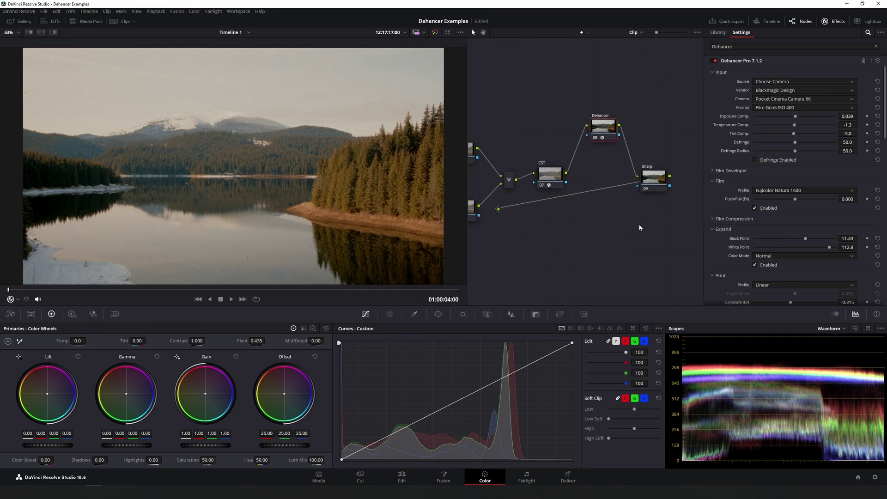
pyautogui.scroll(-1, 321, 238)
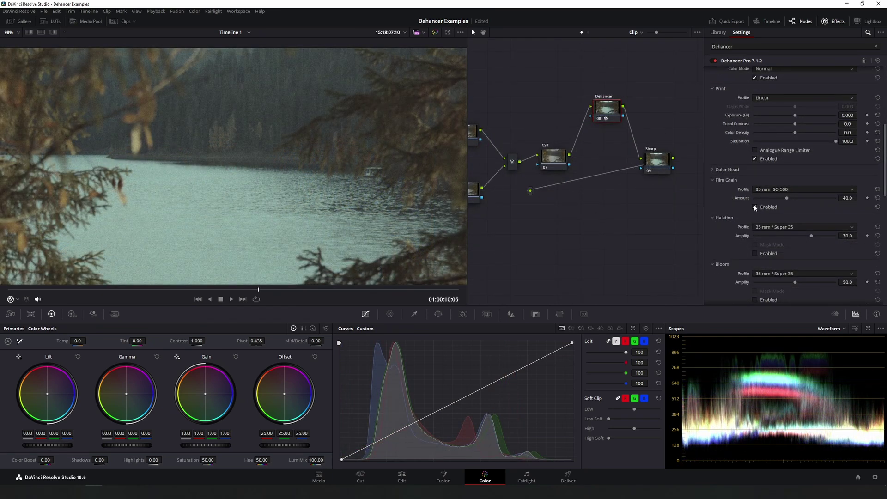
pyautogui.click(755, 207)
pyautogui.click(755, 207)
pyautogui.click(755, 207)
pyautogui.click(755, 207)
pyautogui.hotkey('shift', 'z')
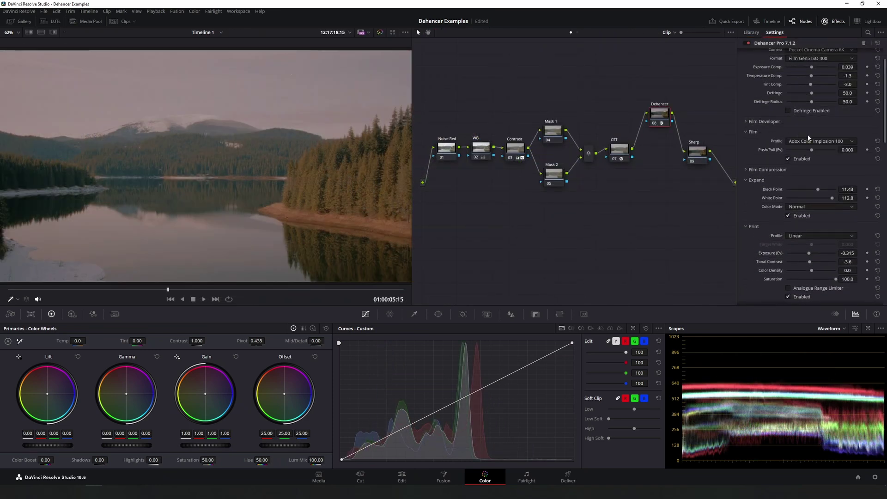
# Try the Fujicolor Superia 1600, Ilford XP2 Super 400, Kodak Eastman Double-X 5222 and Kodak Portra 160NC film profiles on the lake shot.
pyautogui.click(850, 142)
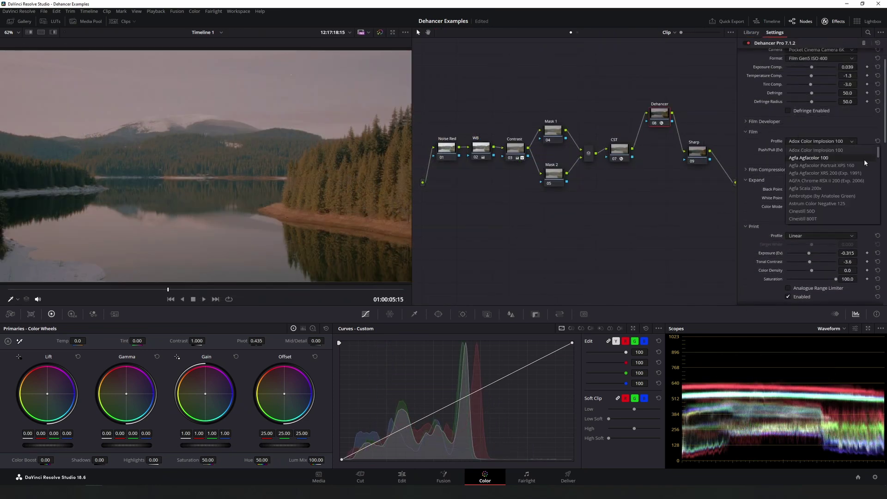
pyautogui.moveTo(879, 155); pyautogui.dragTo(880, 177)
pyautogui.click(835, 189)
pyautogui.click(837, 140)
pyautogui.moveTo(878, 173); pyautogui.dragTo(879, 180)
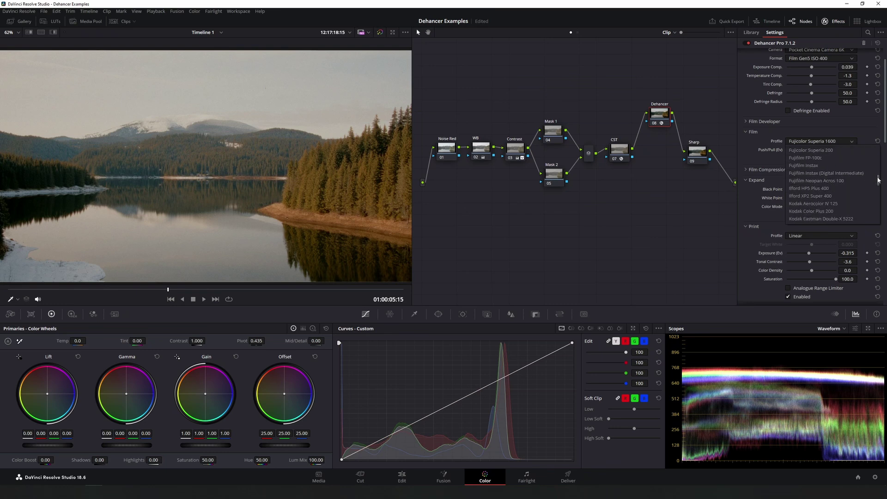
pyautogui.click(819, 196)
pyautogui.click(851, 141)
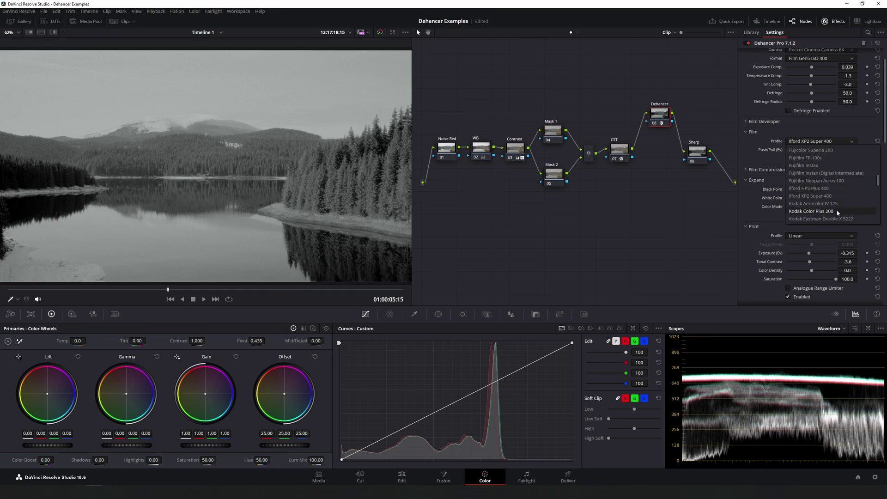
pyautogui.click(840, 220)
pyautogui.click(849, 141)
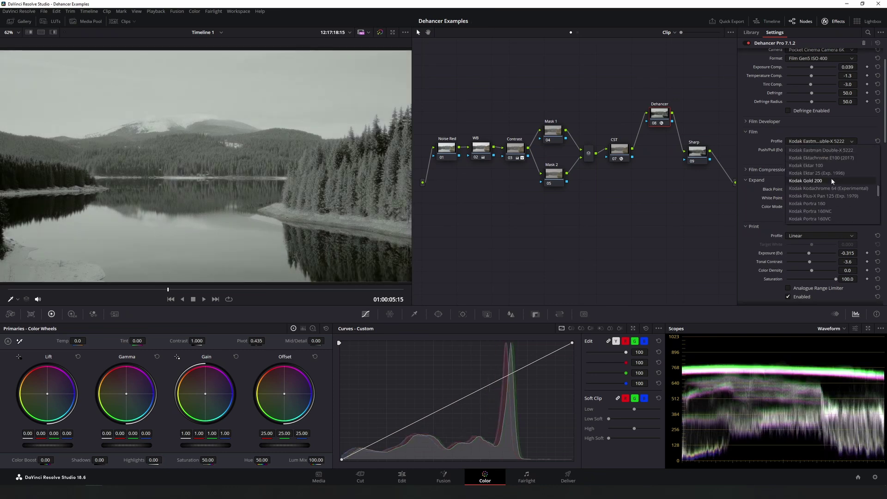
pyautogui.click(839, 210)
# Set Dehancer's Film profile to Kodak Vision3 250D for the lake shot.
pyautogui.click(848, 143)
pyautogui.moveTo(878, 196); pyautogui.dragTo(879, 206)
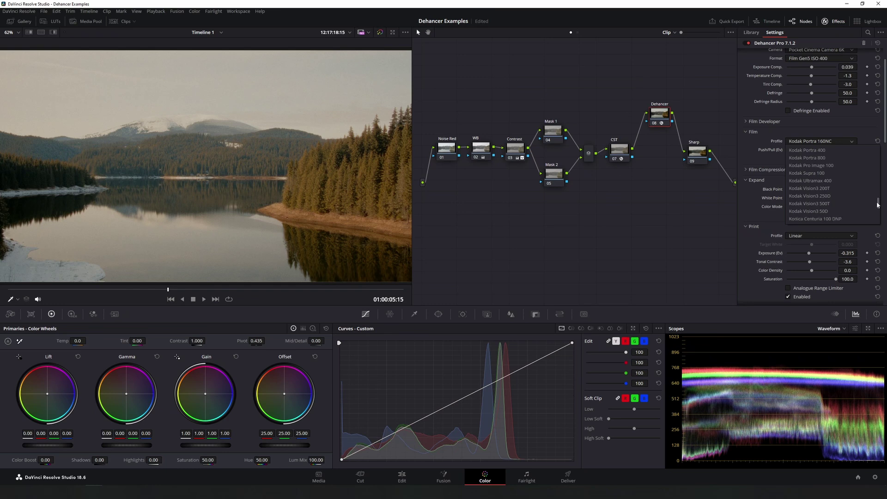
pyautogui.click(827, 196)
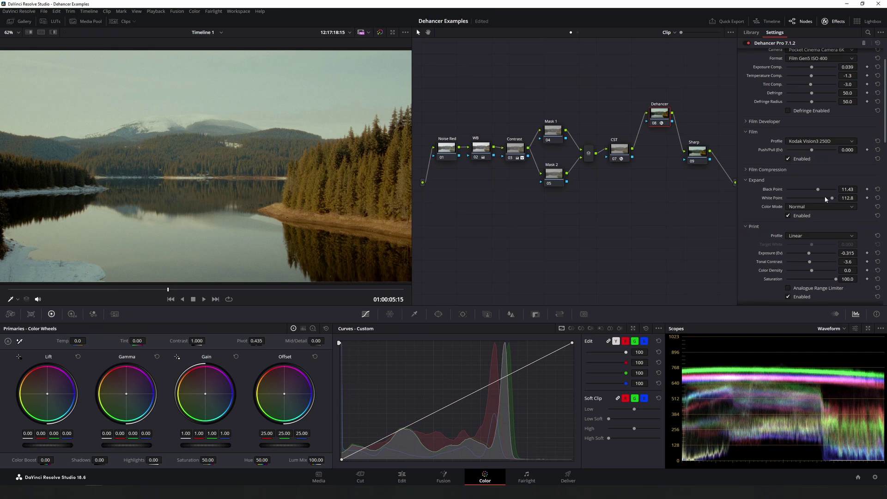
# Toggle Dehancer's Film emulation off and on twice to compare its effect on the lake shot.
pyautogui.click(789, 160)
pyautogui.click(788, 160)
pyautogui.click(789, 159)
pyautogui.click(788, 159)
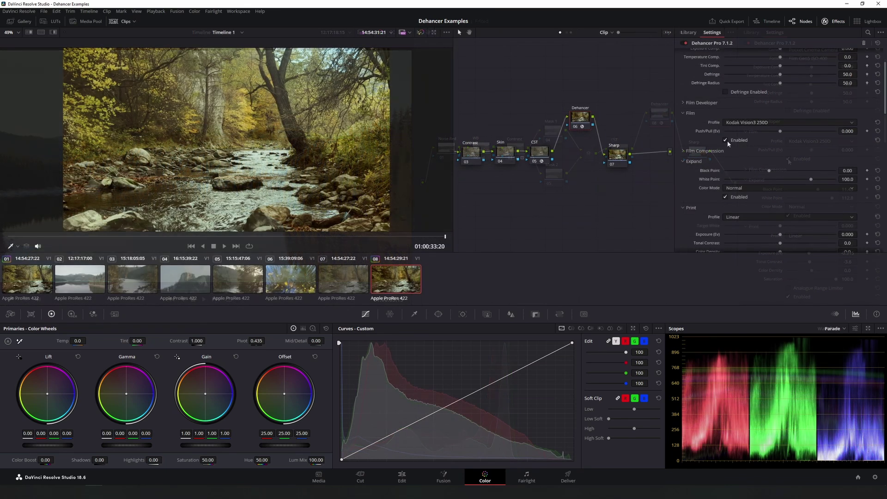
# Toggle the Kodak Vision3 250D Film emulation on the forest stream clip to compare its effect.
pyautogui.click(725, 141)
pyautogui.click(725, 141)
pyautogui.click(726, 140)
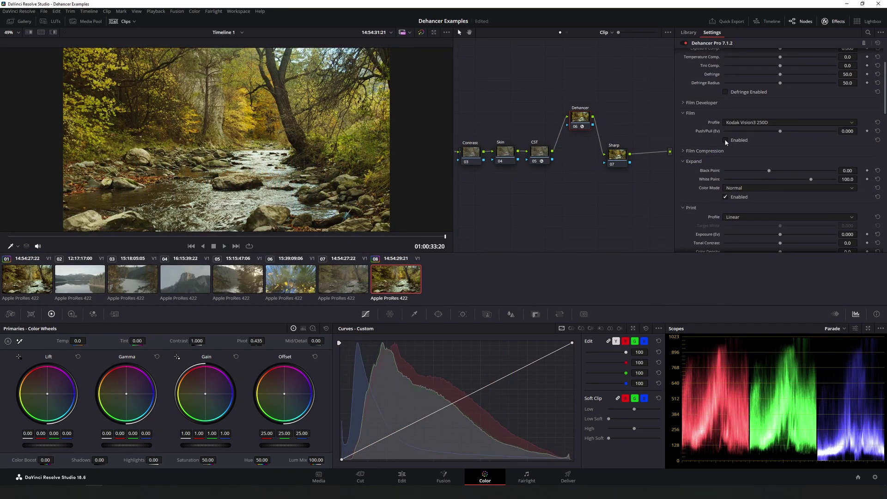
# Set the Film Grain profile to 16 mm ISO 500 on the forest stream clip.
pyautogui.scroll(5, 377, 124)
pyautogui.moveTo(377, 124); pyautogui.dragTo(428, 177)
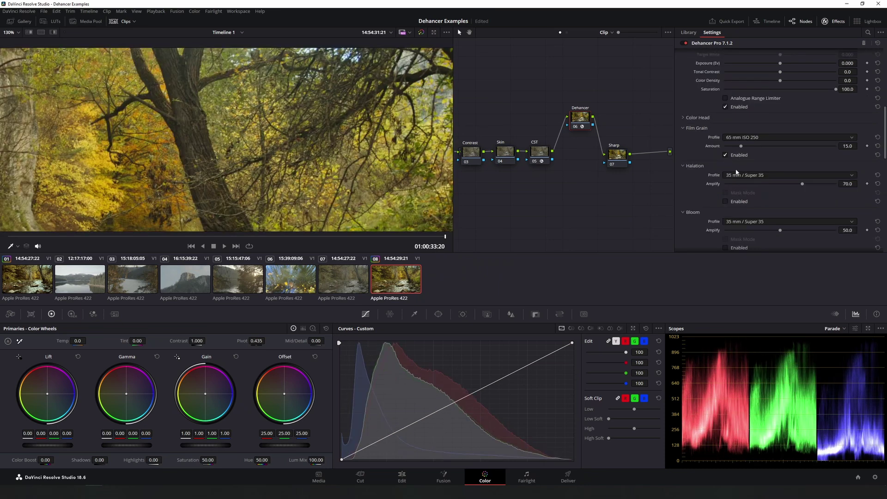
pyautogui.click(764, 136)
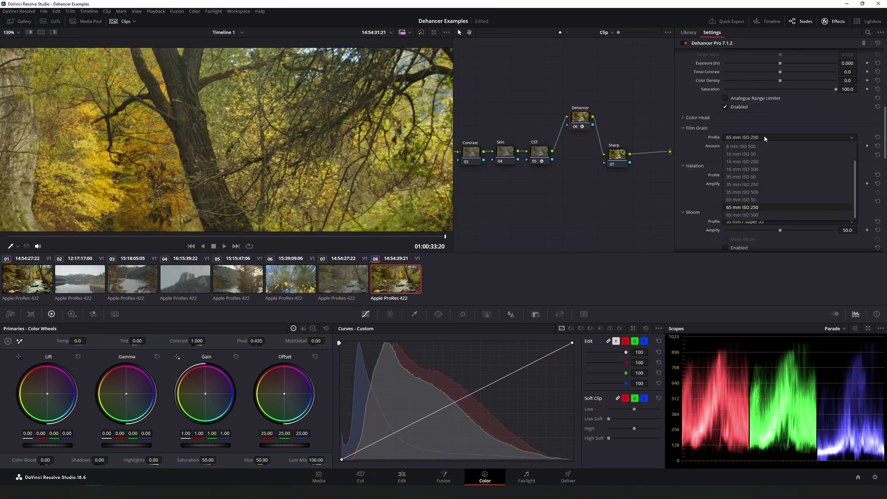
pyautogui.click(762, 169)
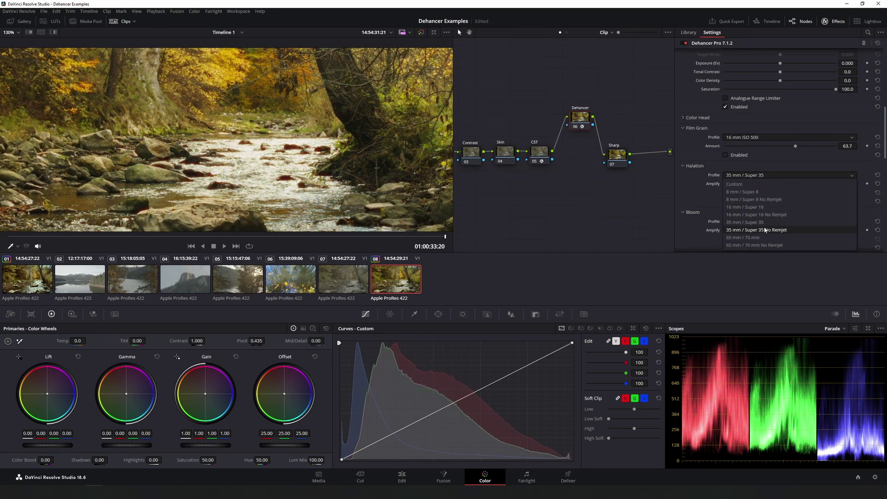
# Set the Halation profile to 35 mm / Super 35 No Remjet and lower its Amplify amount.
pyautogui.click(765, 230)
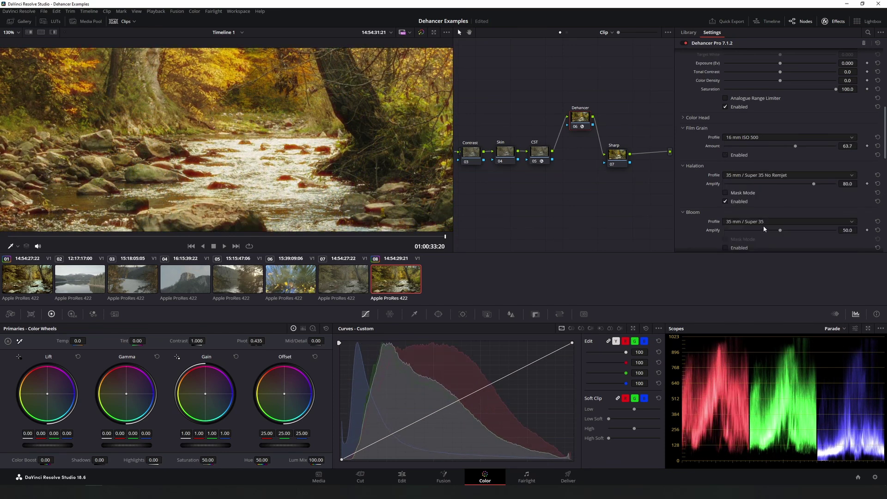
pyautogui.moveTo(797, 185); pyautogui.dragTo(760, 185)
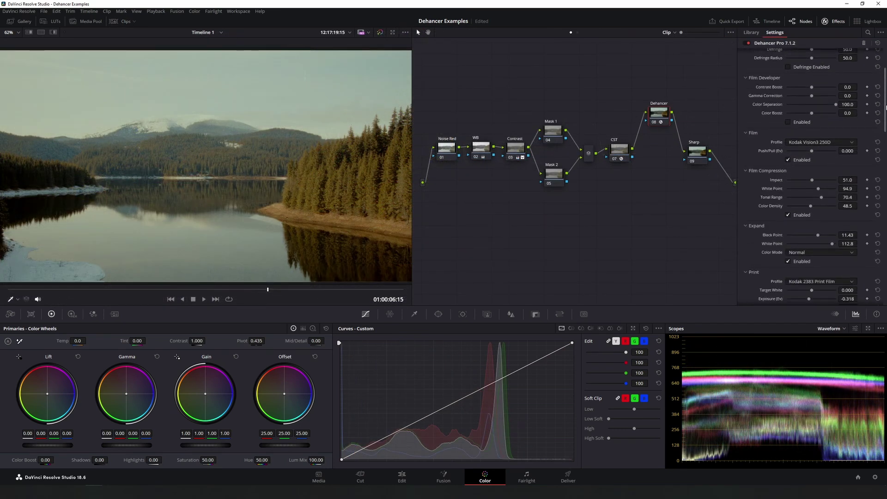
# Look through Dehancer's settings on the lake shot, and collapse, expand and collapse all its groups at once.
pyautogui.scroll(-3, 814, 175)
pyautogui.moveTo(886, 156); pyautogui.dragTo(886, 84)
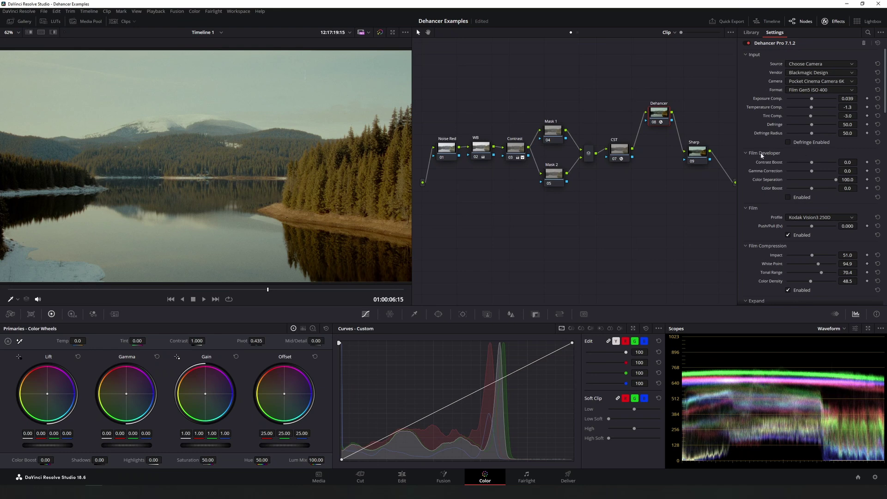
pyautogui.keyDown('alt'); pyautogui.click(784, 152); pyautogui.keyUp('alt')
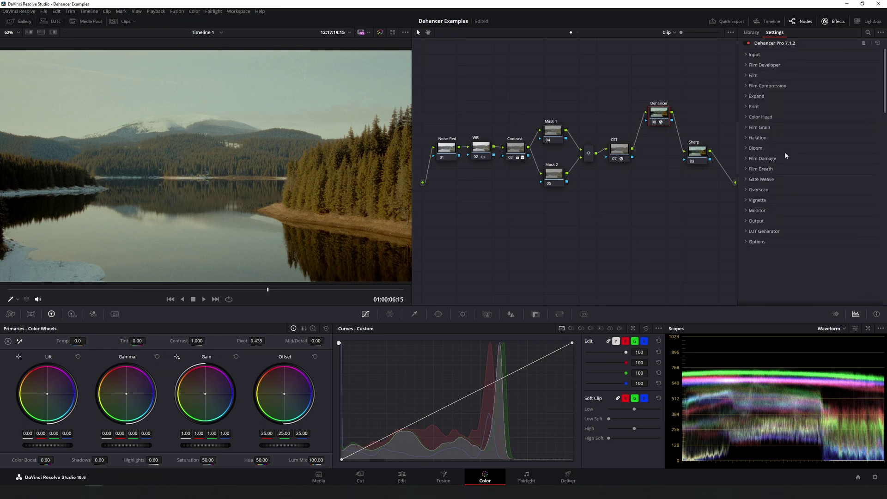
pyautogui.keyDown('alt'); pyautogui.click(772, 55); pyautogui.keyUp('alt')
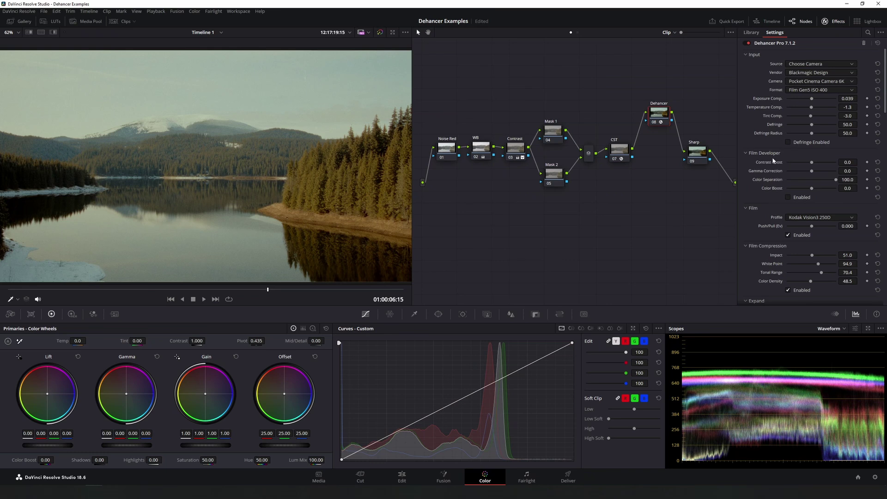
pyautogui.keyDown('alt'); pyautogui.click(787, 154); pyautogui.keyUp('alt')
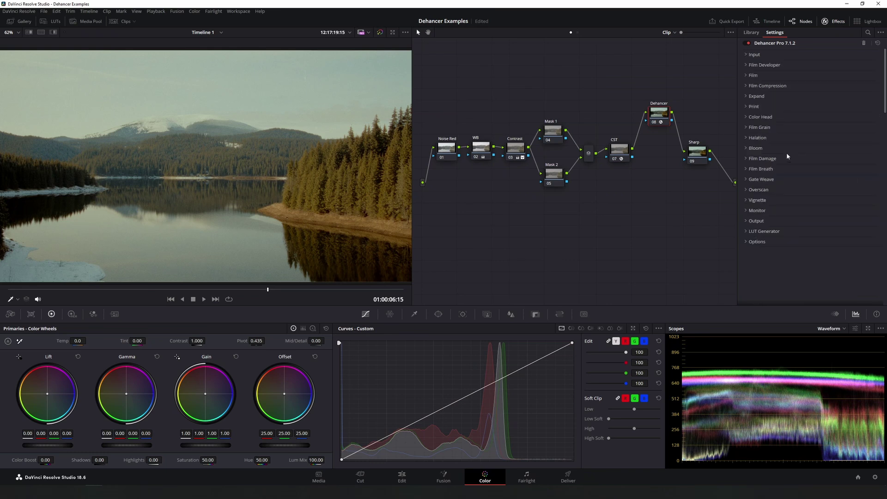
# Open and close individual Dehancer settings groups, such as Film and Bloom, one at a time.
pyautogui.click(752, 76)
pyautogui.click(755, 76)
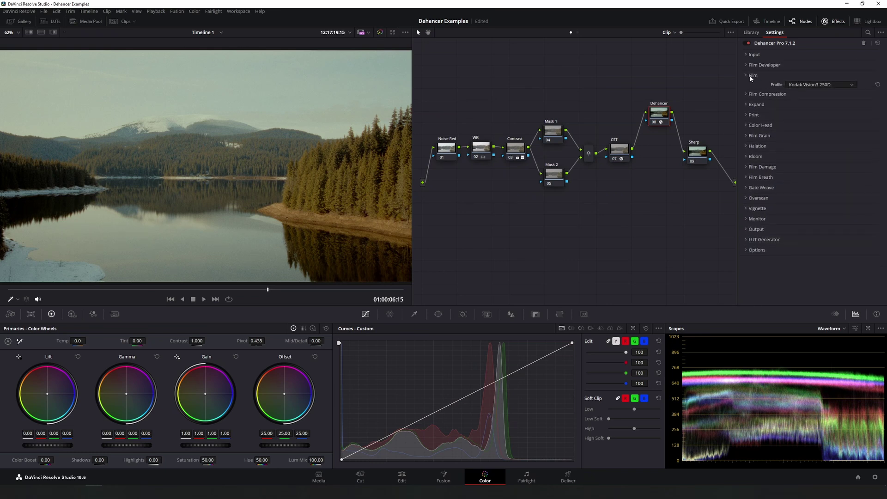
pyautogui.click(749, 97)
pyautogui.click(749, 149)
pyautogui.click(750, 149)
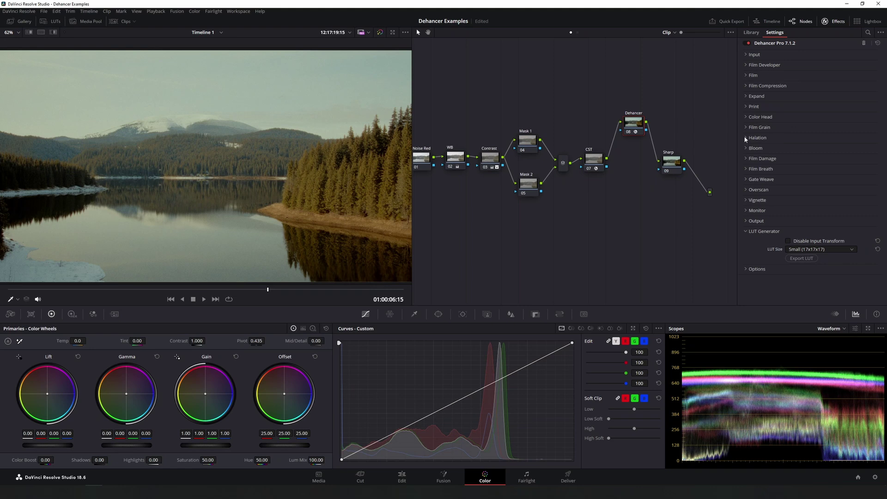
# Toggle Dehancer's Halation effect on the lake shot to compare it, and collapse its group.
pyautogui.click(746, 137)
pyautogui.click(788, 174)
pyautogui.click(789, 175)
pyautogui.click(746, 138)
# Enable Gate Weave with the 35 mm / Super 35 profile and collapse its group.
pyautogui.click(748, 180)
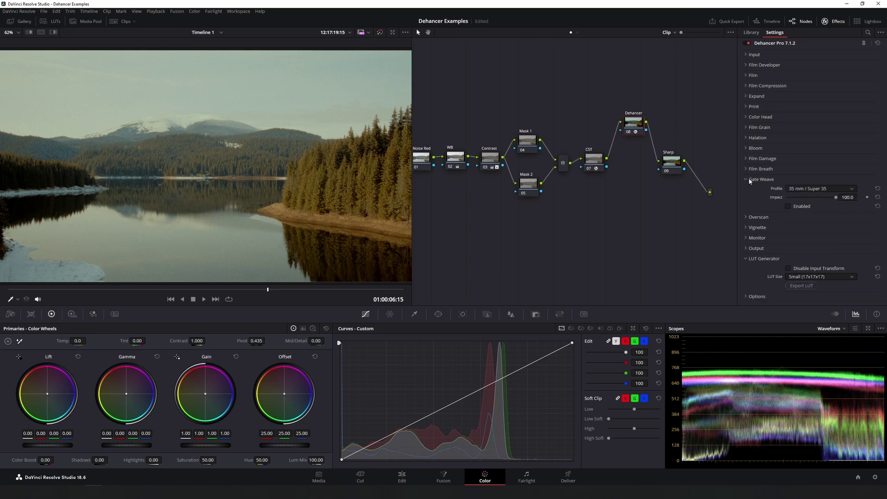
pyautogui.click(788, 207)
pyautogui.click(746, 179)
# Try adjusting Overscan's Gate Defocus on the lake shot with the Super 35mm 1.37:1 gate.
pyautogui.click(750, 190)
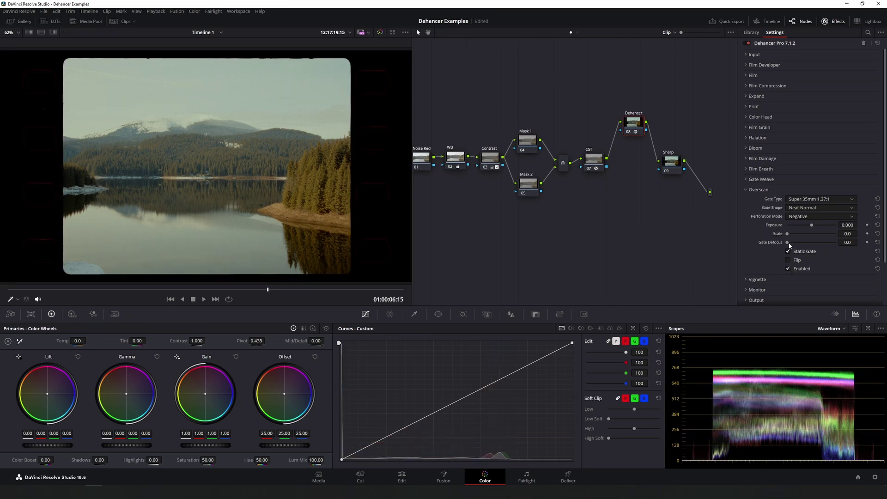
pyautogui.moveTo(822, 247); pyautogui.dragTo(780, 232)
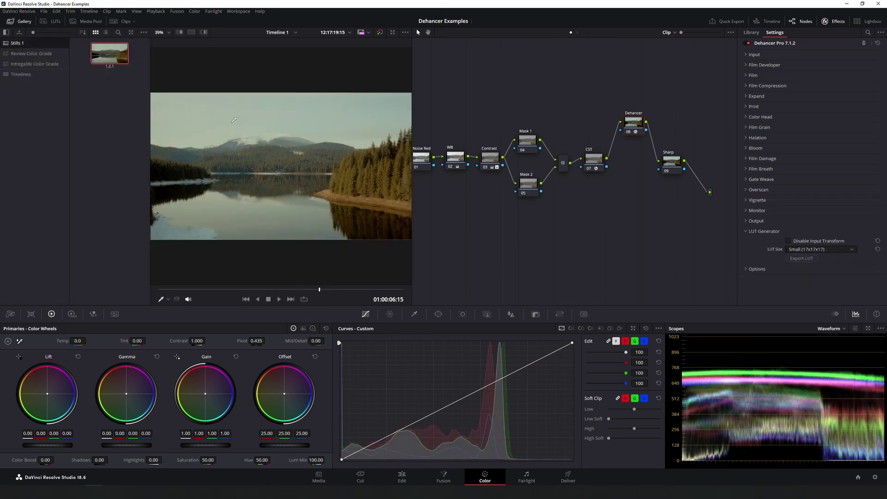
# Grab a still of the graded lake frame into the gallery.
pyautogui.rightClick(235, 125)
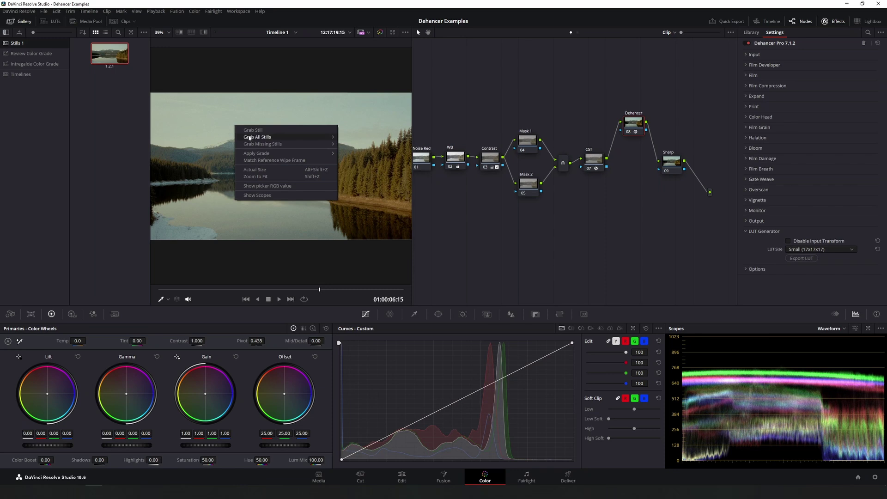
pyautogui.click(259, 131)
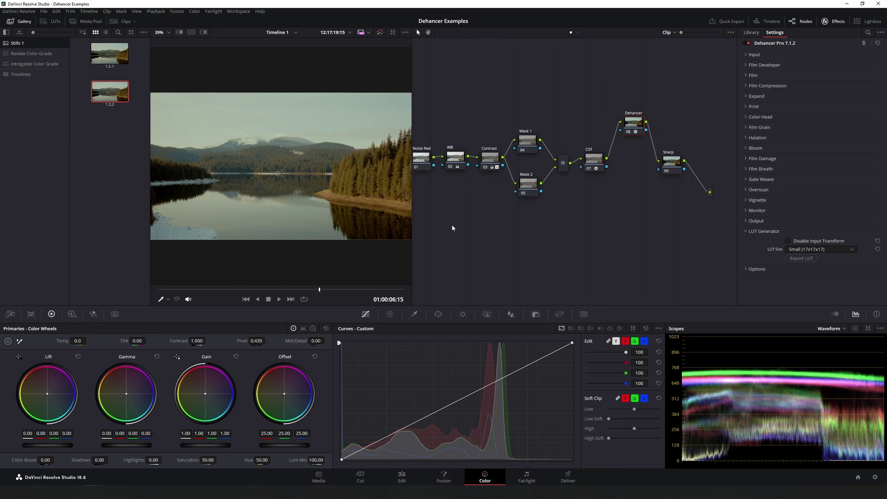
# Export a Small (17x17x17) LUT to the Luts folder as Dehancer-Film_Gen5_ISO_400-Kodak_Vision3_250D-17.cube.
pyautogui.hscroll(-2, 476, 230)
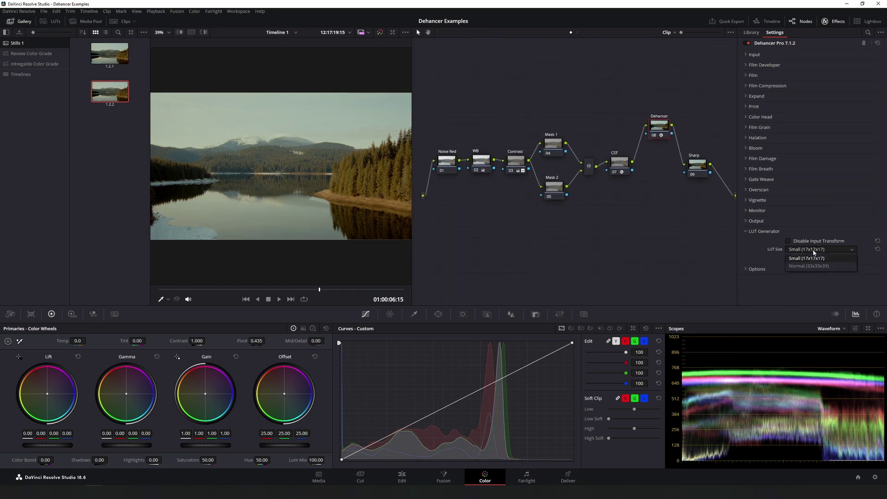
pyautogui.click(790, 259)
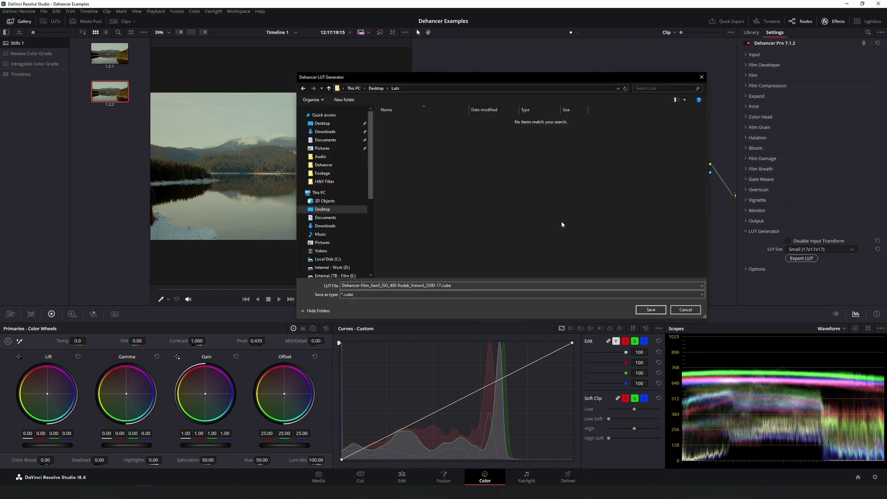
pyautogui.click(651, 309)
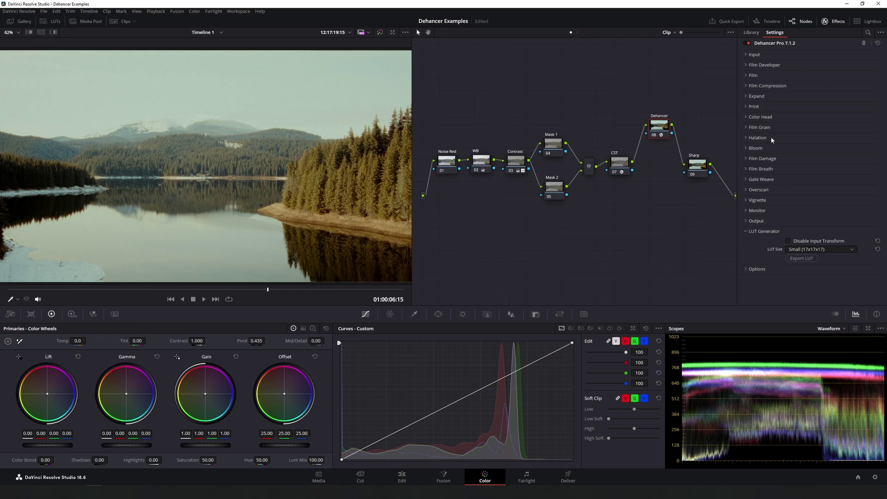
# Enable Film Compression on the lake shot and adjust its Impact setting.
pyautogui.click(767, 86)
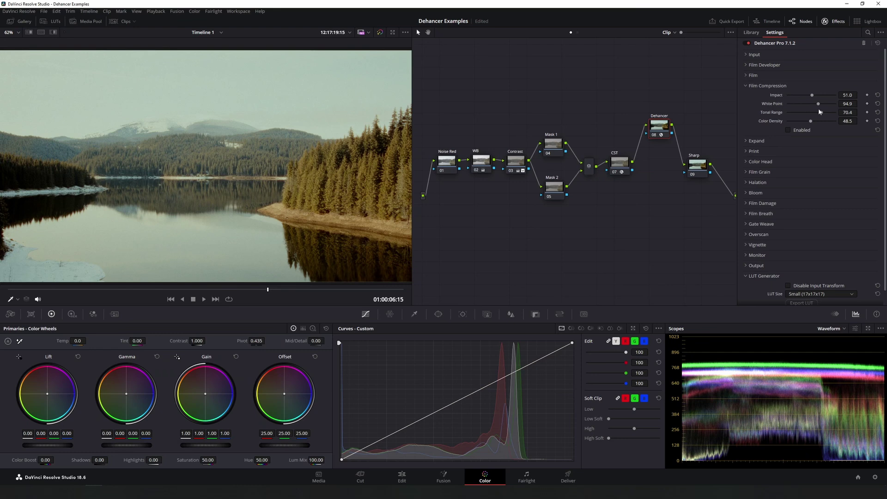
pyautogui.click(789, 130)
pyautogui.moveTo(813, 95); pyautogui.dragTo(827, 125)
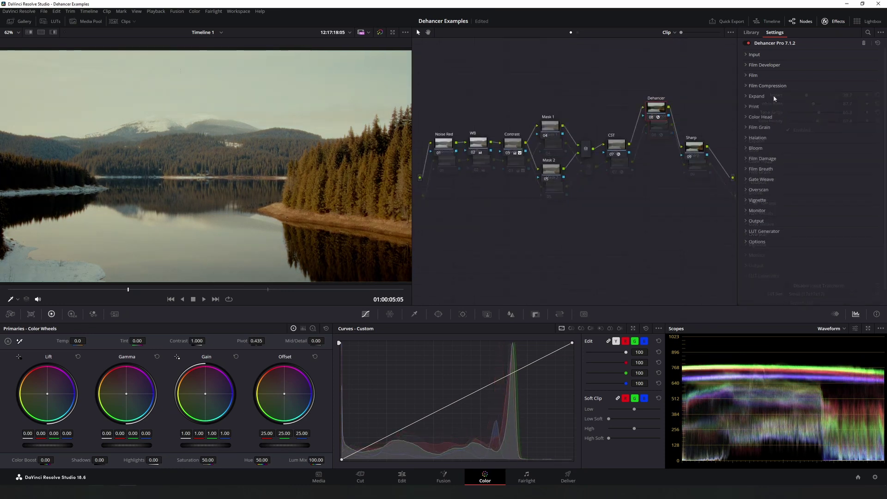
# Set Expand's Black Point to 10.50 and White Point to 113.0, and toggle Expand off and on to compare its effect.
pyautogui.click(774, 95)
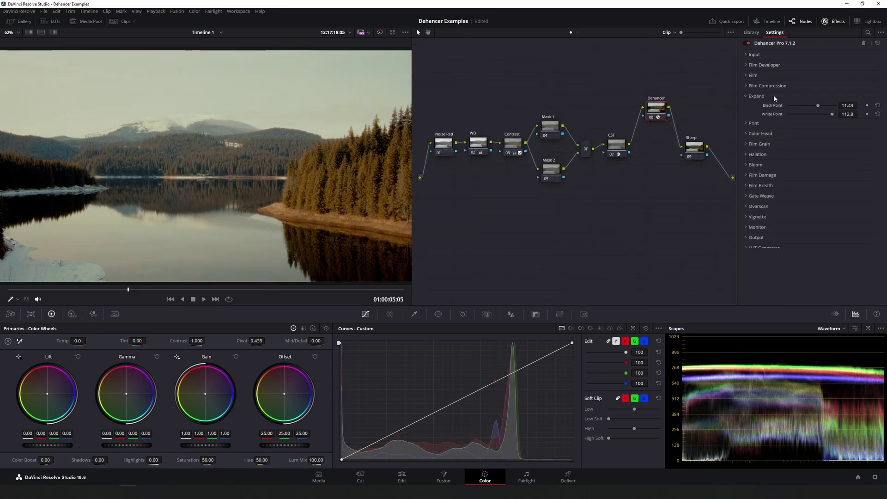
pyautogui.moveTo(819, 106)
pyautogui.mouseDown()
pyautogui.moveTo(810, 106)
pyautogui.moveTo(833, 116)
pyautogui.mouseUp()
pyautogui.click(790, 132)
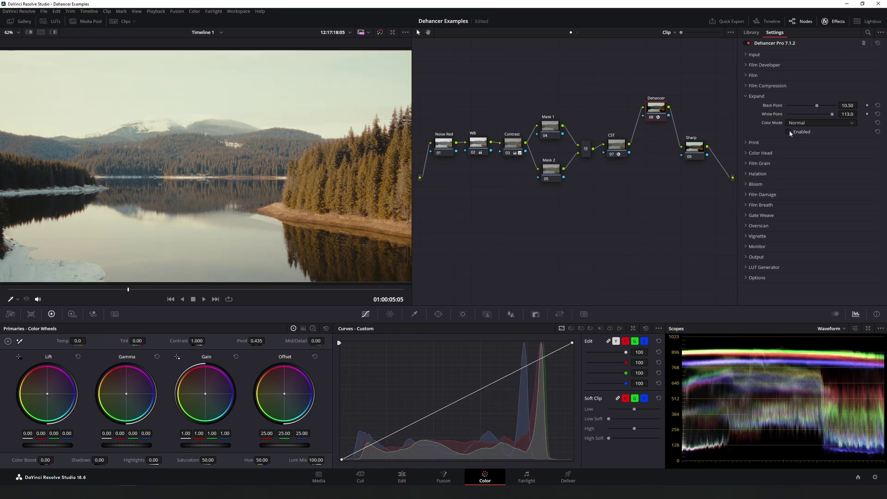
pyautogui.click(789, 132)
pyautogui.click(789, 132)
pyautogui.click(789, 132)
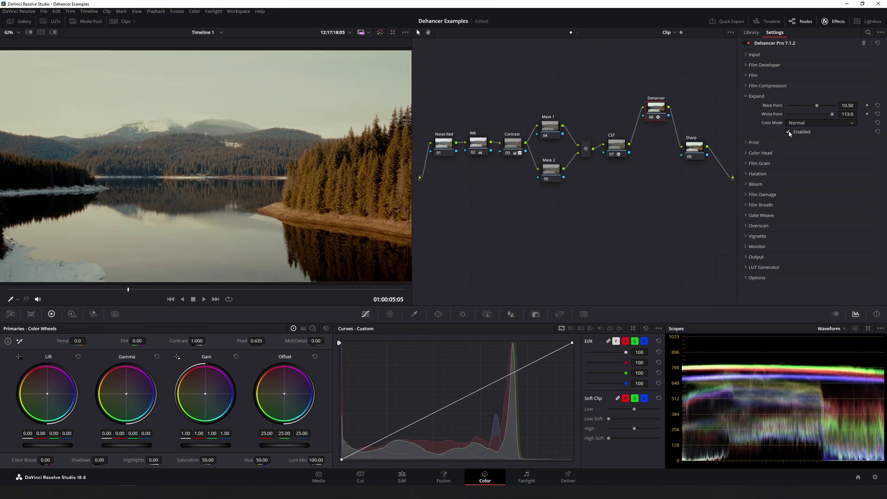
pyautogui.click(766, 98)
# Set the Print profile to Fujifilm 3513 Print film.
pyautogui.click(766, 105)
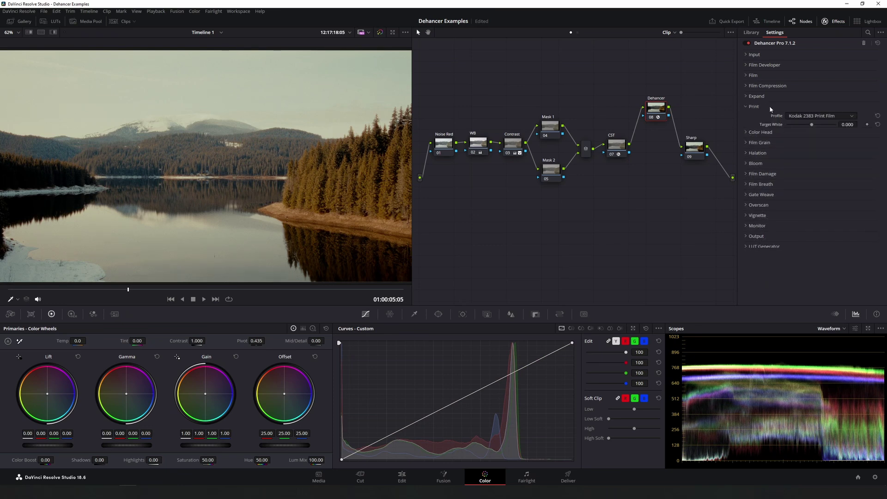
pyautogui.click(820, 117)
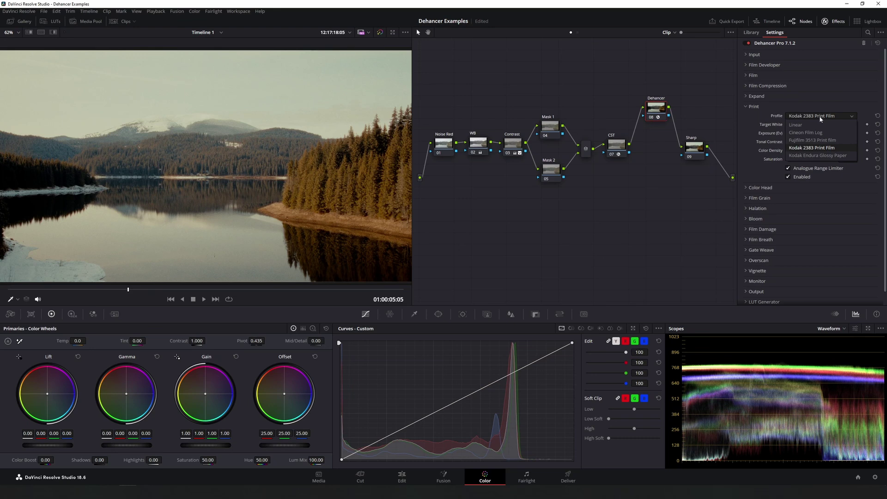
pyautogui.click(815, 140)
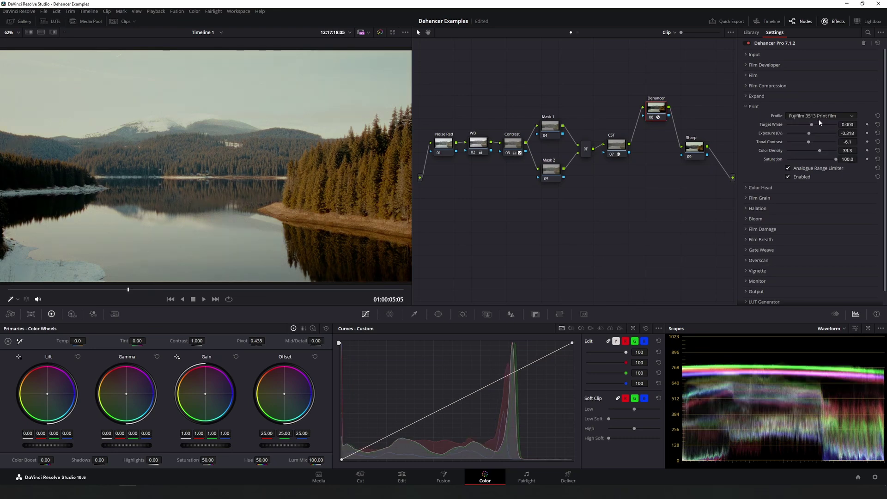
# Set the Print profile to Kodak 2383 Print Film and toggle Print off and on to compare its effect.
pyautogui.click(816, 114)
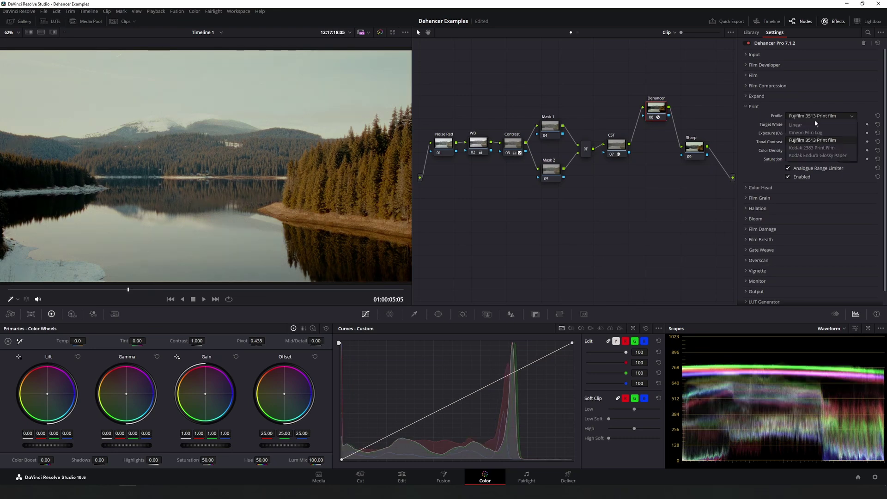
pyautogui.click(803, 149)
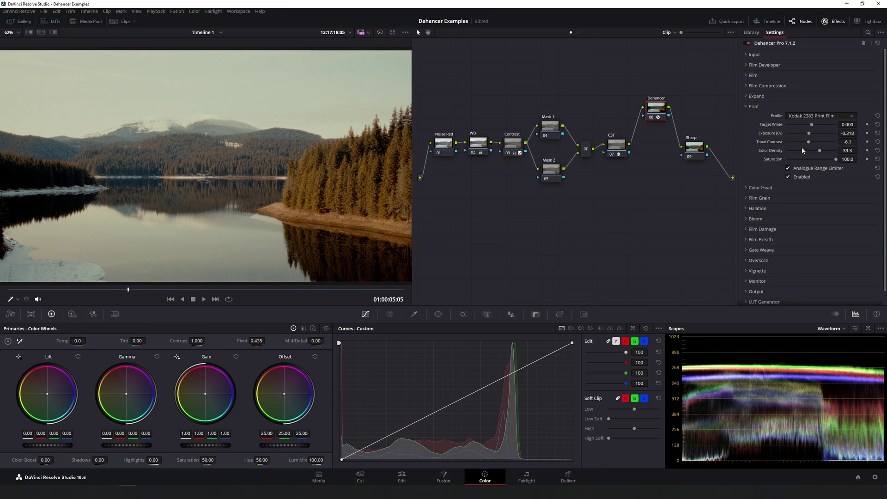
pyautogui.click(788, 177)
pyautogui.click(789, 177)
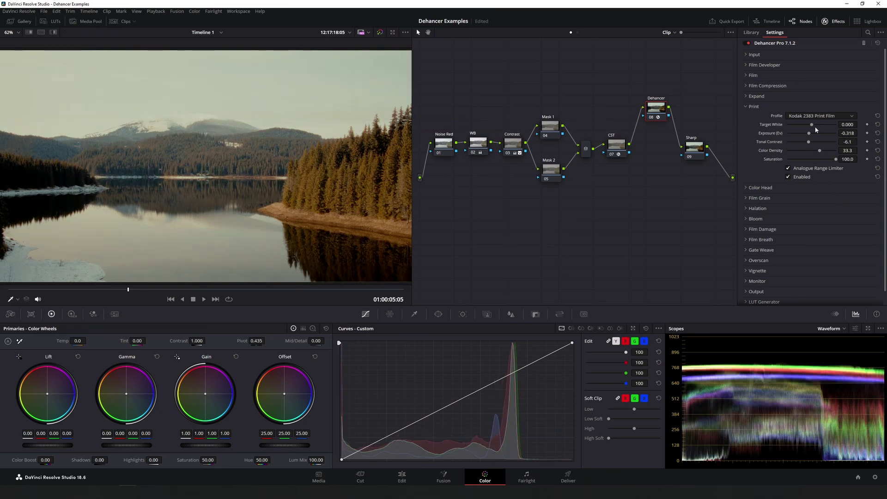
pyautogui.moveTo(812, 124); pyautogui.dragTo(836, 156)
# Try Color Head shifts on Yellow - Blue, Magenta - Green and Cyan - Red, resetting each to 0.0.
pyautogui.click(760, 117)
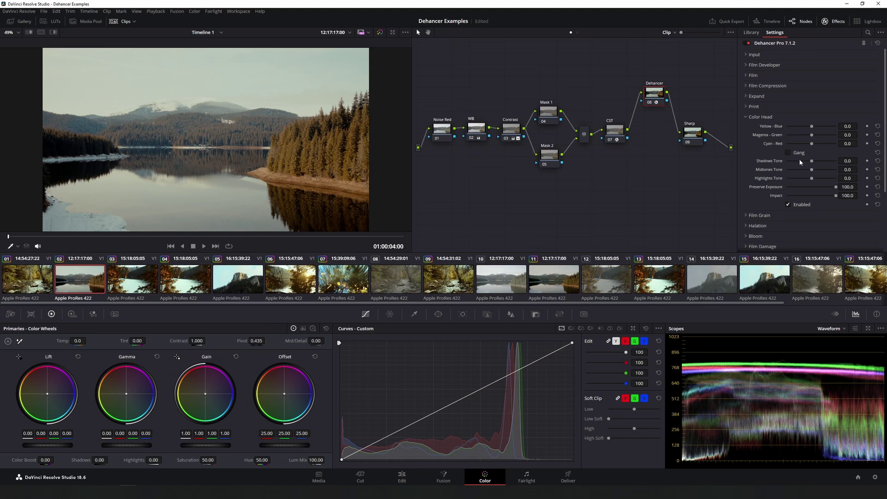
pyautogui.moveTo(813, 128)
pyautogui.mouseDown()
pyautogui.moveTo(822, 127)
pyautogui.moveTo(791, 129)
pyautogui.moveTo(816, 136)
pyautogui.mouseUp()
pyautogui.doubleClick(780, 126)
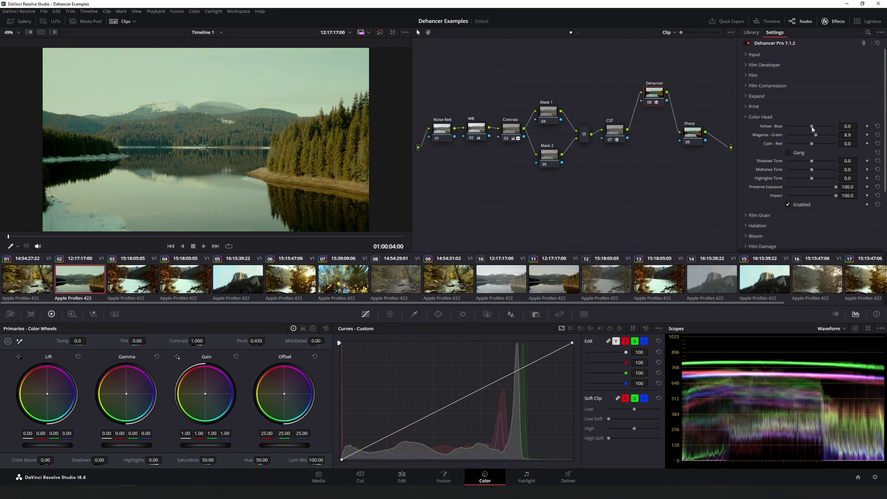
pyautogui.moveTo(813, 127)
pyautogui.mouseDown()
pyautogui.moveTo(816, 145)
pyautogui.moveTo(817, 128)
pyautogui.moveTo(808, 128)
pyautogui.mouseUp()
pyautogui.doubleClick(777, 127)
pyautogui.doubleClick(777, 135)
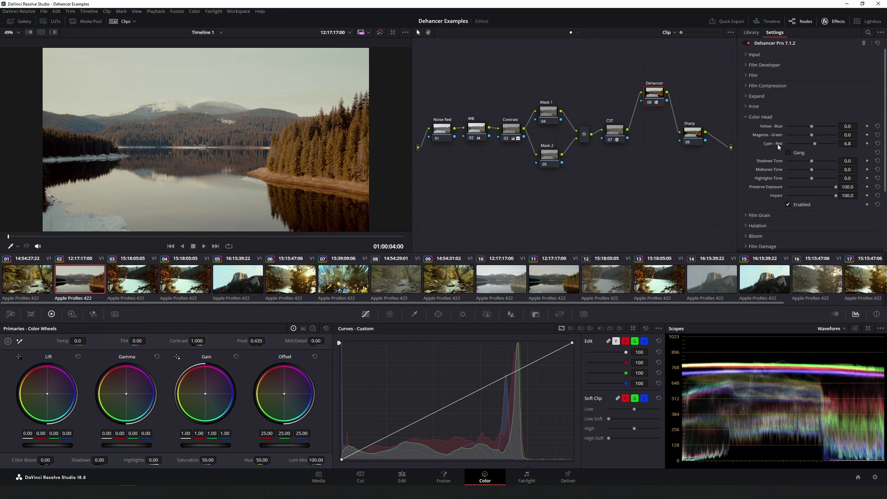
pyautogui.doubleClick(779, 145)
# Set Color Head's Shadows Tone to 7.8, Midtones Tone to -26.2 and Highlights Tone to -2.1, and toggle Color Head to compare.
pyautogui.scroll(-1, 780, 145)
pyautogui.moveTo(812, 149)
pyautogui.mouseDown()
pyautogui.moveTo(789, 152)
pyautogui.moveTo(811, 152)
pyautogui.moveTo(802, 157)
pyautogui.mouseUp()
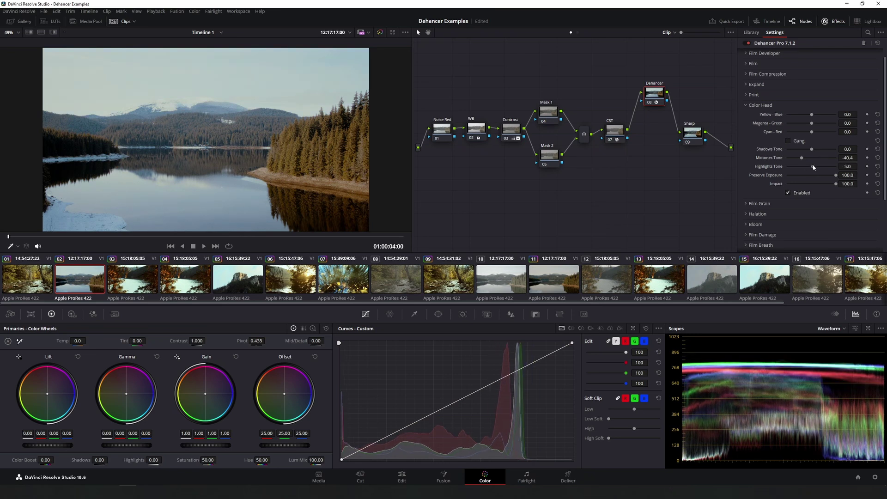
pyautogui.moveTo(812, 166)
pyautogui.mouseDown()
pyautogui.moveTo(805, 158)
pyautogui.moveTo(816, 153)
pyautogui.mouseUp()
pyautogui.click(788, 194)
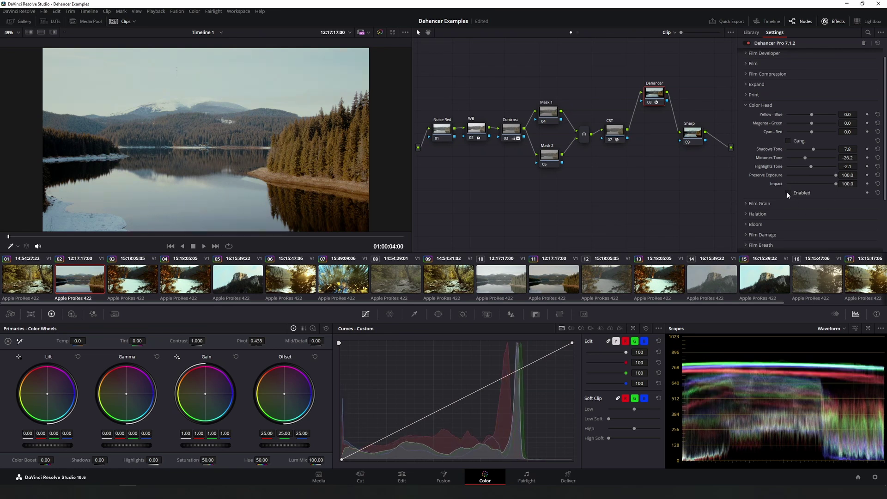
# Test Preserve Exposure at 0.0 and 100.0 with Yellow - Blue at -46.5 and Magenta - Green at -35.1, then reset both shifts.
pyautogui.moveTo(811, 114); pyautogui.dragTo(790, 116)
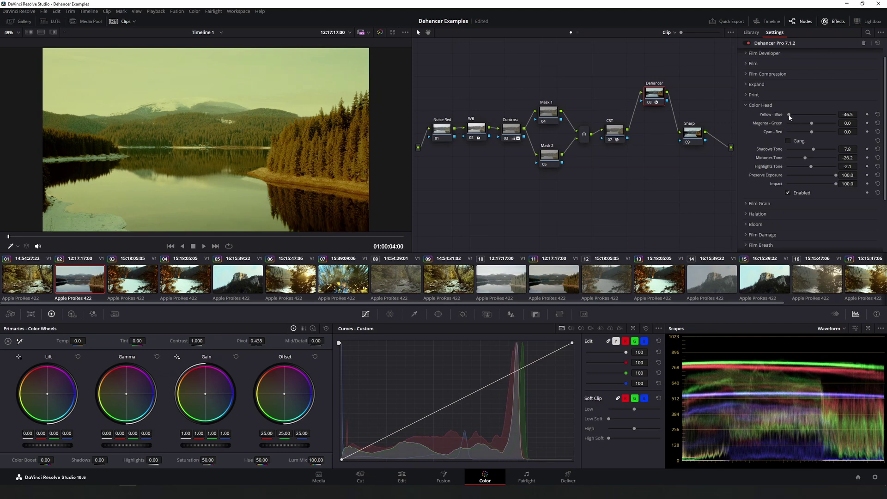
pyautogui.moveTo(835, 176); pyautogui.dragTo(787, 177)
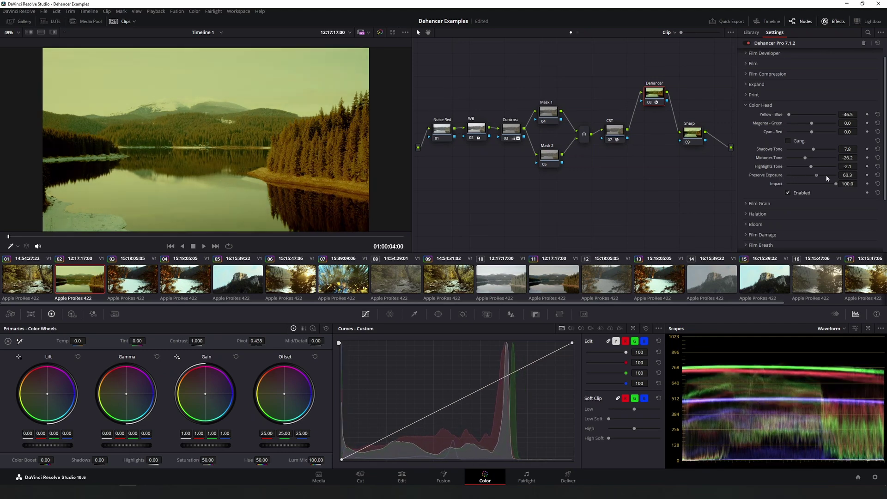
pyautogui.moveTo(789, 115)
pyautogui.mouseDown()
pyautogui.moveTo(836, 117)
pyautogui.moveTo(761, 124)
pyautogui.moveTo(814, 123)
pyautogui.moveTo(776, 124)
pyautogui.mouseUp()
pyautogui.doubleClick(770, 114)
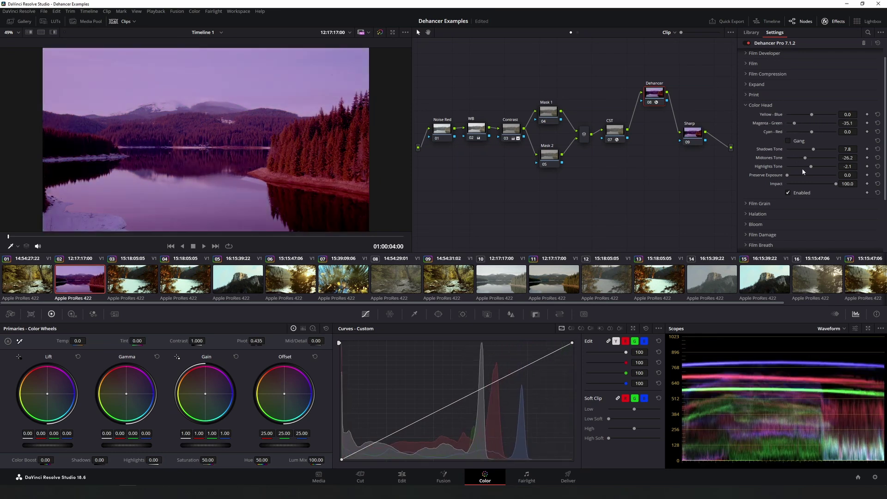
pyautogui.moveTo(791, 179); pyautogui.dragTo(838, 179)
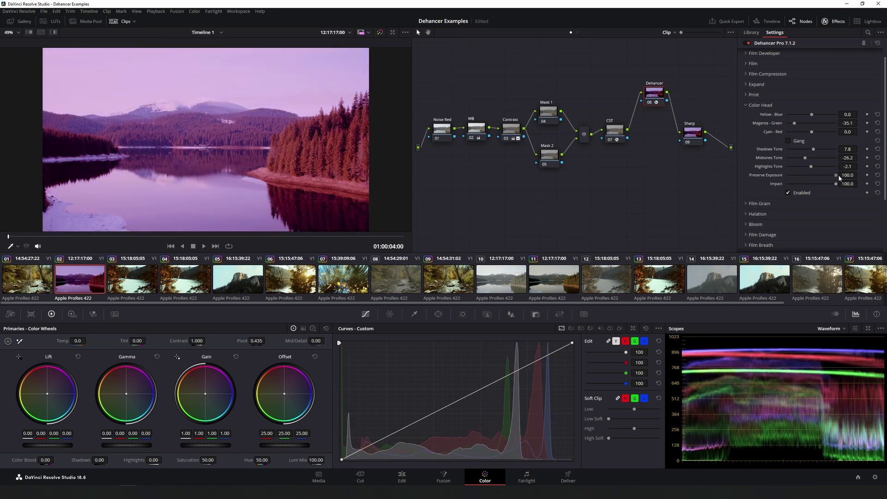
pyautogui.doubleClick(776, 124)
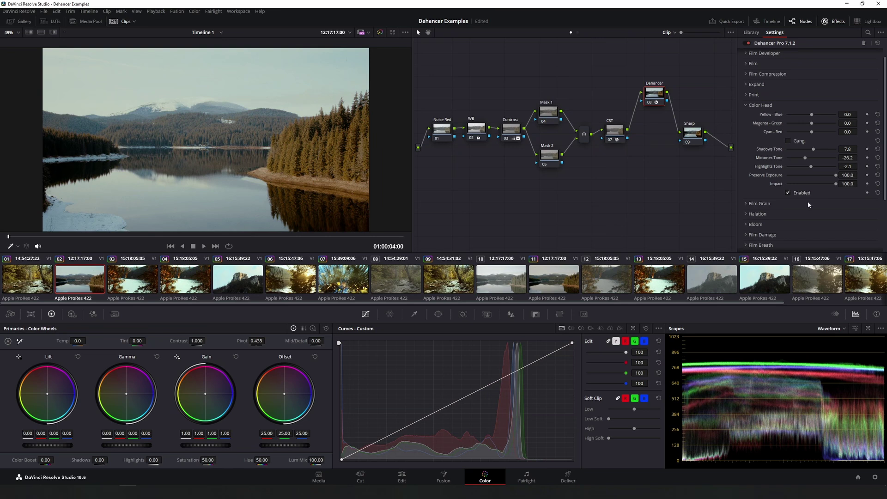
# Try a lower Impact for Color Head on a shifted color balance.
pyautogui.moveTo(792, 119)
pyautogui.mouseDown()
pyautogui.moveTo(777, 119)
pyautogui.moveTo(786, 123)
pyautogui.mouseUp()
pyautogui.moveTo(837, 185)
pyautogui.mouseDown()
pyautogui.moveTo(772, 187)
pyautogui.moveTo(834, 186)
pyautogui.moveTo(819, 185)
pyautogui.mouseUp()
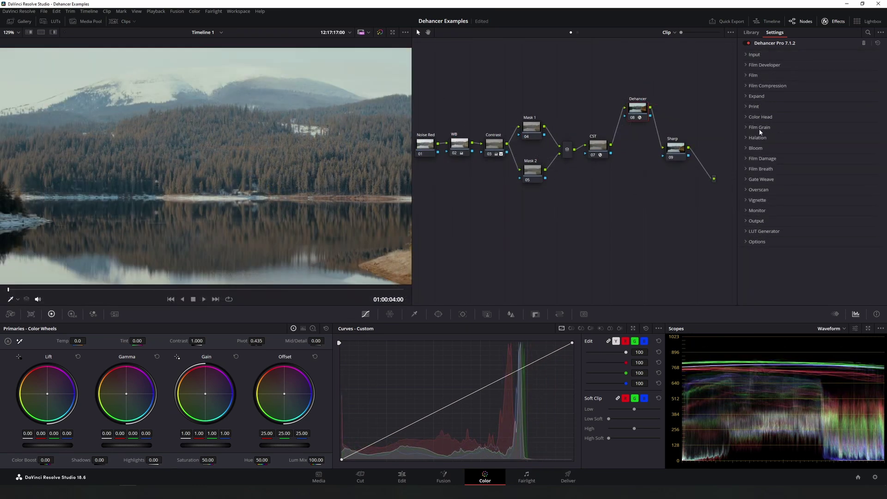
# Try the 8 mm ISO 50 profile for Film Grain and inspect the grain on the lake shot.
pyautogui.click(758, 128)
pyautogui.click(810, 138)
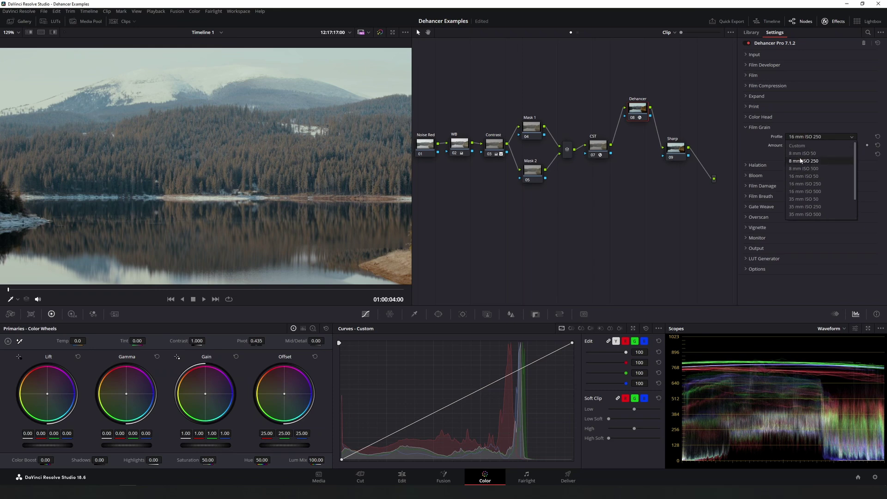
pyautogui.click(805, 154)
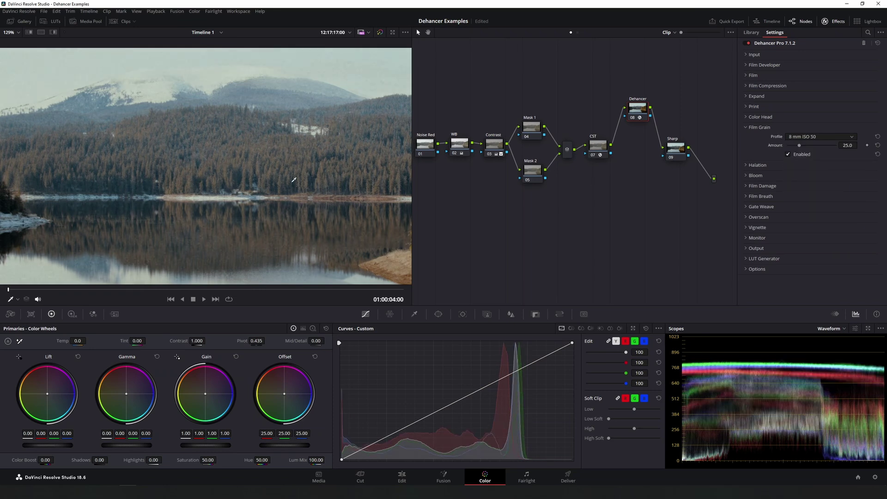
pyautogui.scroll(2, 333, 171)
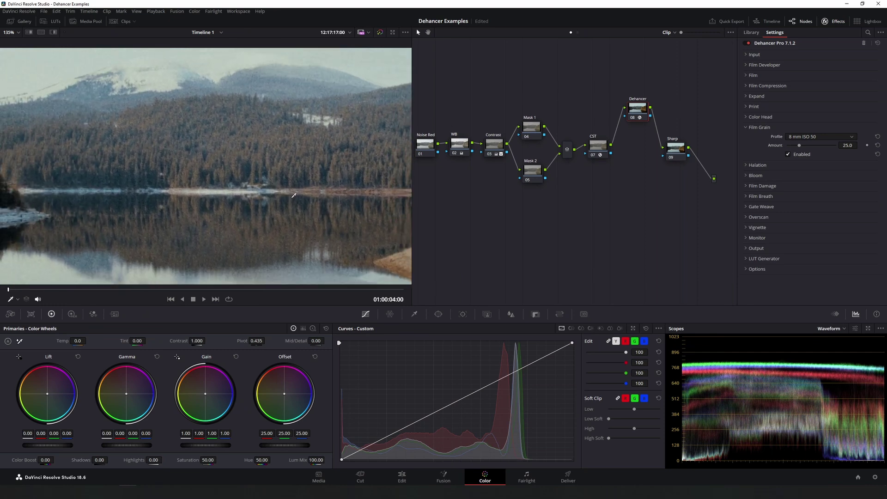
pyautogui.scroll(-1, 294, 196)
# Try the 35 mm ISO 250 and 65 mm ISO 50 Film Grain profiles, toggling the 65 mm grain off and on to compare.
pyautogui.click(806, 138)
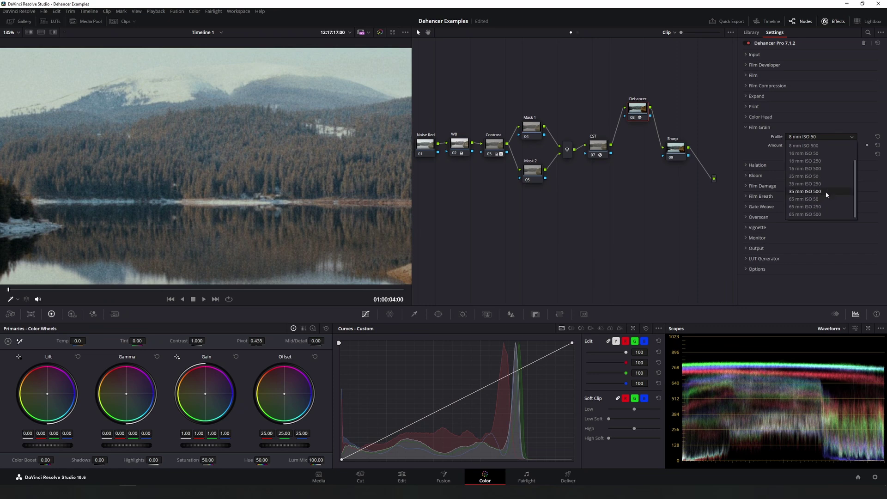
pyautogui.click(821, 185)
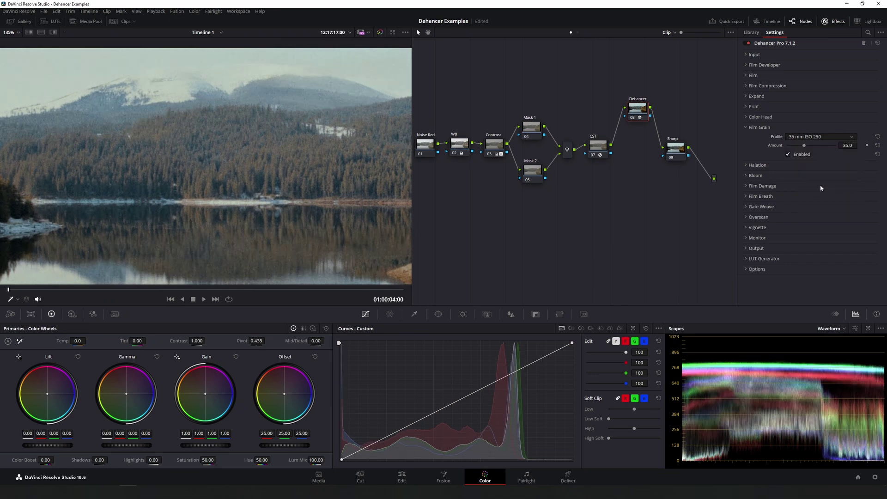
pyautogui.click(818, 138)
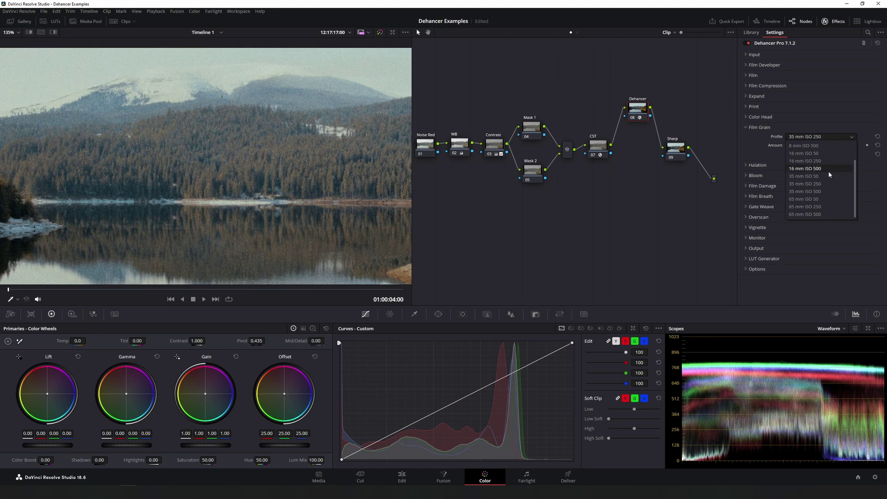
pyautogui.click(822, 200)
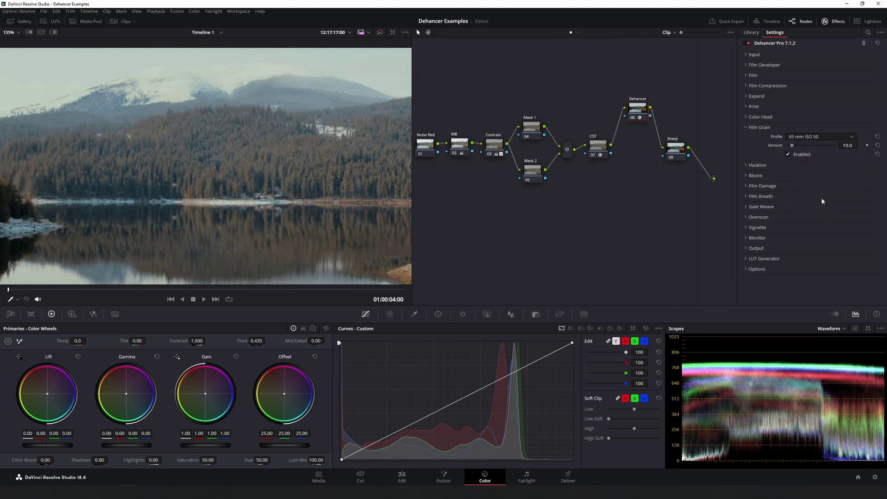
pyautogui.scroll(1, 242, 200)
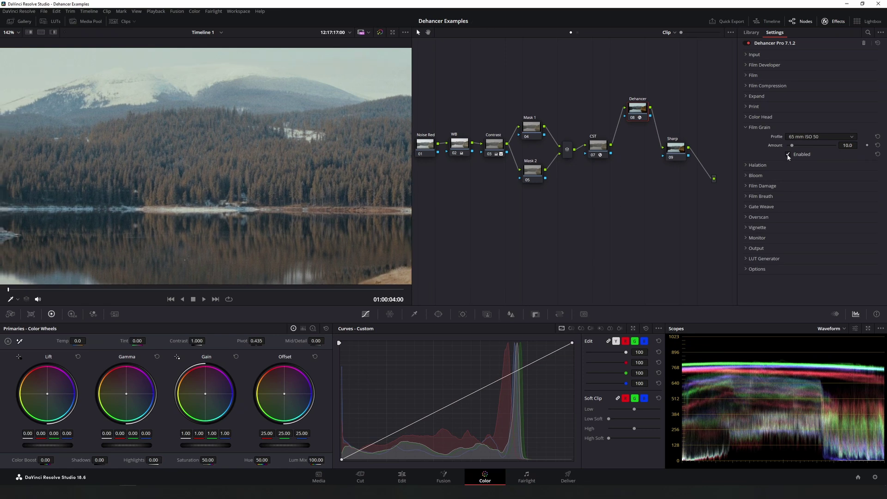
pyautogui.click(788, 155)
pyautogui.click(788, 154)
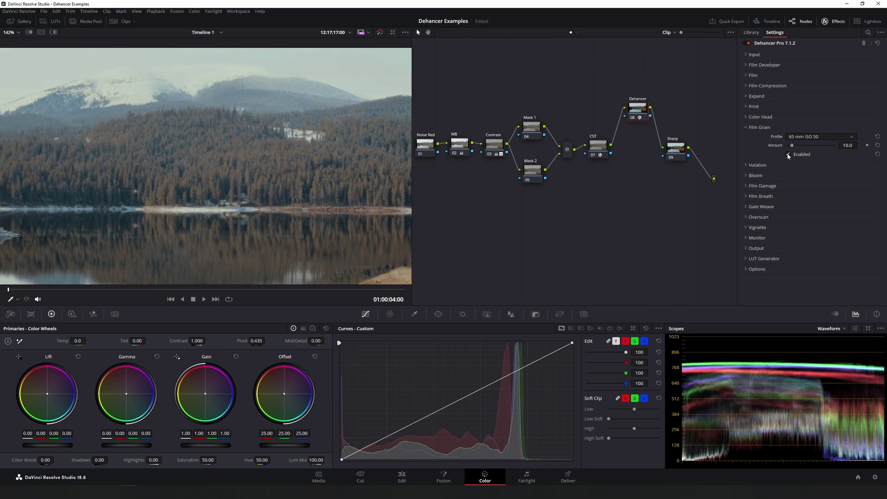
# Set the Film Grain profile to 16 mm ISO 500.
pyautogui.click(810, 138)
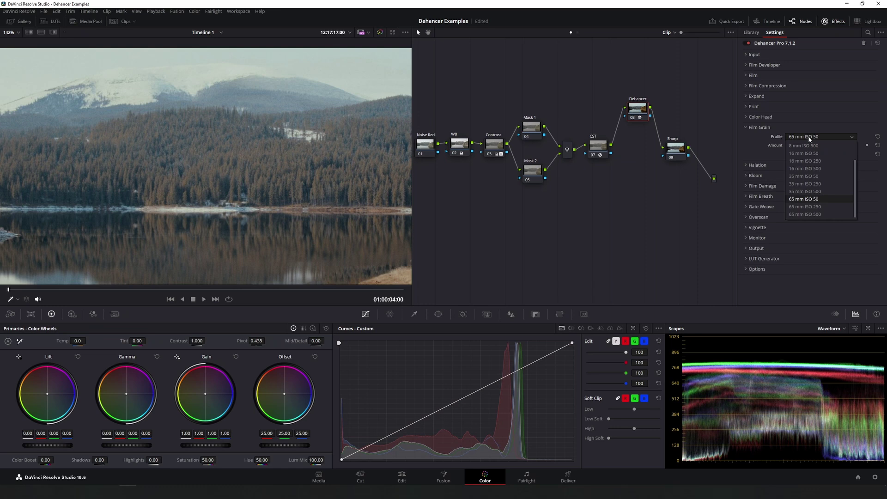
pyautogui.click(809, 168)
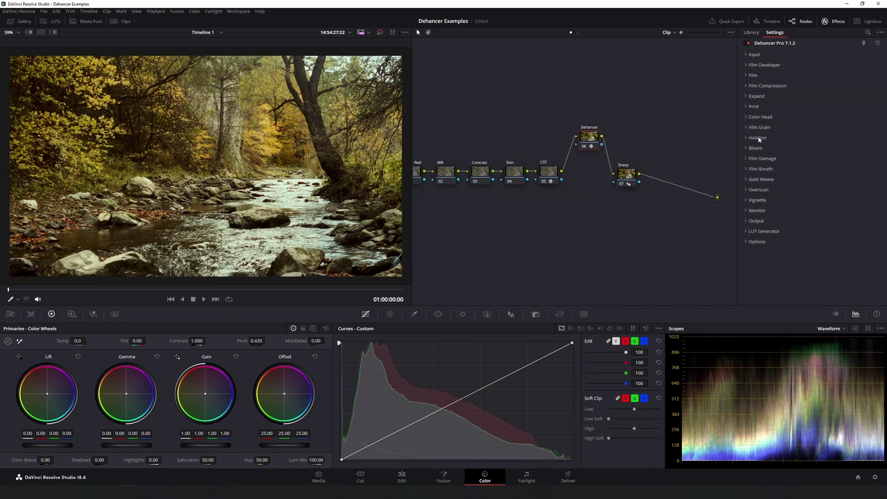
# Set the Halation profile to 35 mm / Super 35 on the forest stream shot and toggle Halation to compare its effect on the water.
pyautogui.click(758, 138)
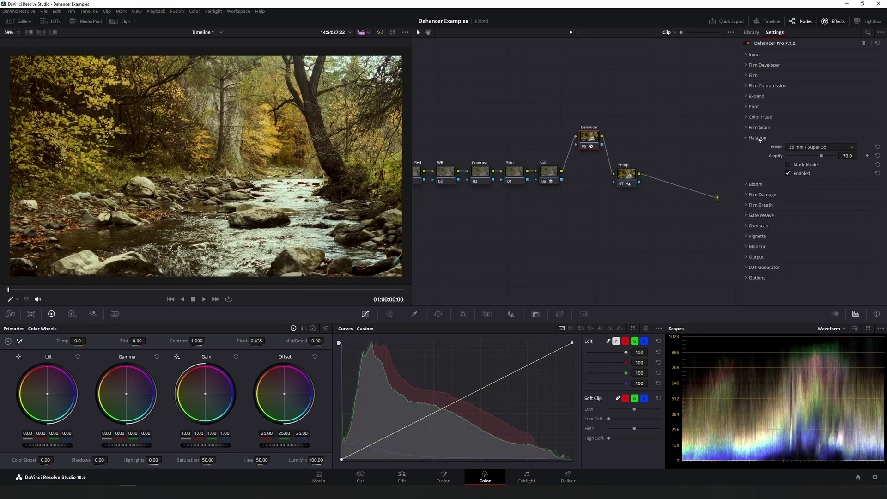
pyautogui.click(824, 147)
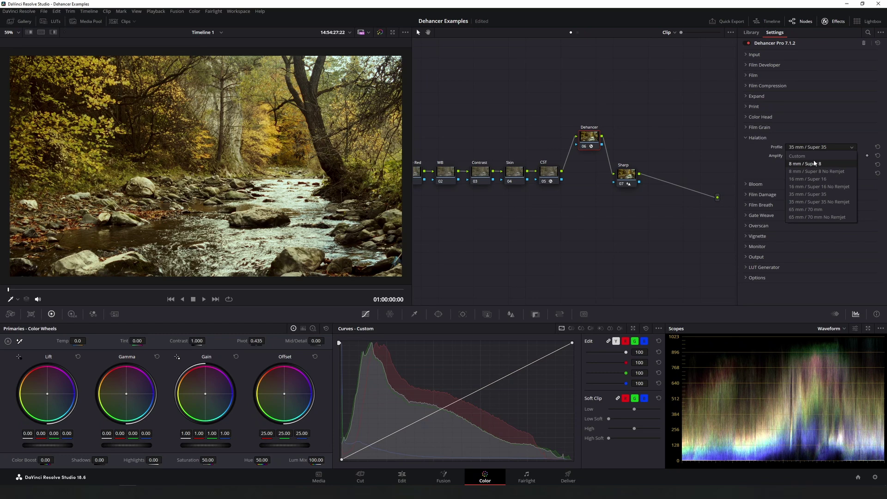
pyautogui.click(828, 196)
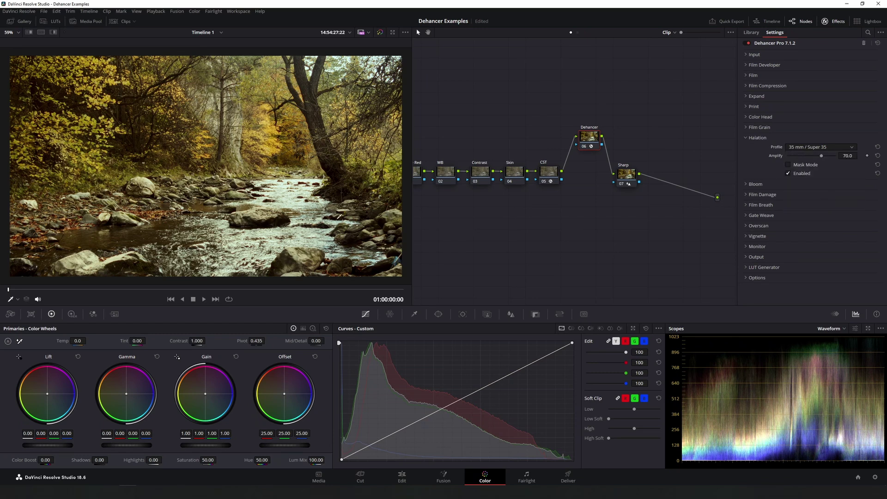
pyautogui.scroll(8, 222, 207)
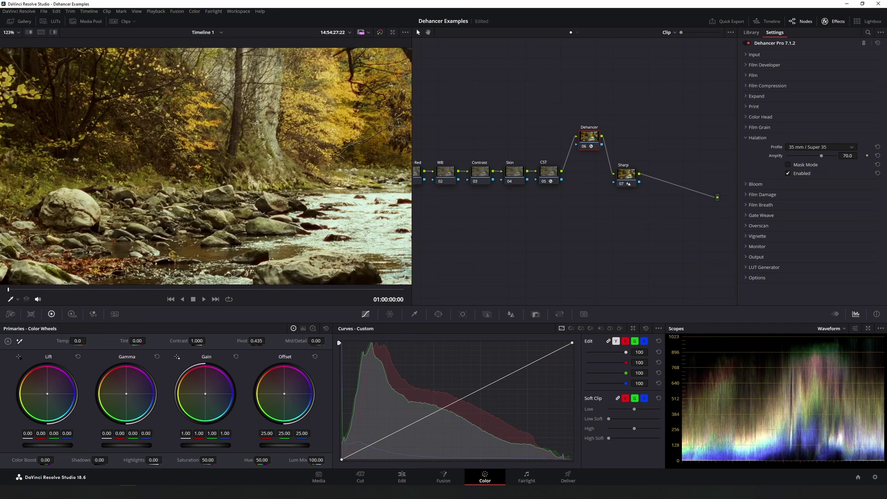
pyautogui.scroll(5, 222, 208)
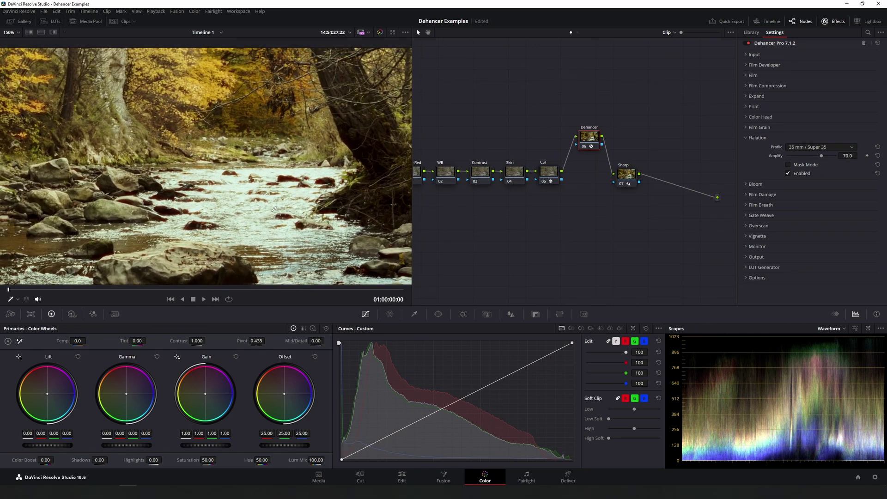
pyautogui.moveTo(300, 220); pyautogui.dragTo(279, 212)
pyautogui.click(789, 175)
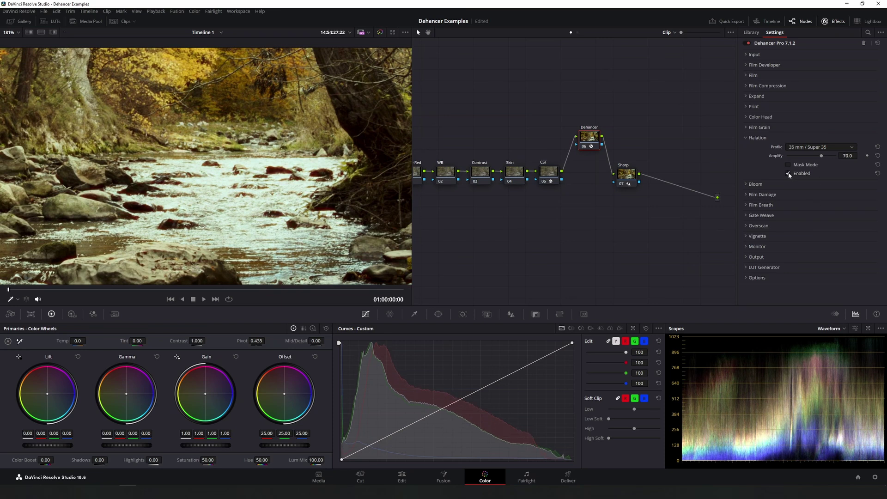
pyautogui.click(789, 174)
# Adjust Halation's Amplify while viewing Mask Mode, and toggle Halation off and on in the normal view to compare.
pyautogui.click(789, 165)
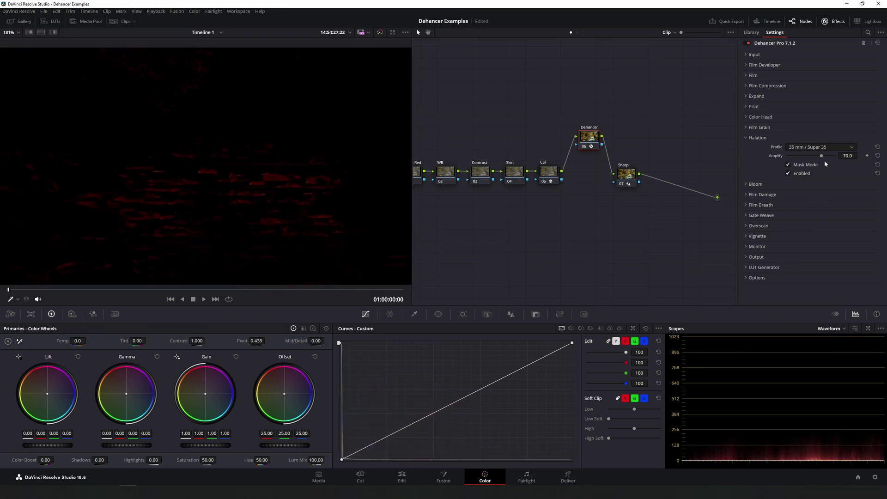
pyautogui.moveTo(793, 159)
pyautogui.mouseDown()
pyautogui.moveTo(823, 159)
pyautogui.moveTo(810, 160)
pyautogui.mouseUp()
pyautogui.click(789, 165)
pyautogui.click(788, 175)
pyautogui.click(789, 175)
pyautogui.click(789, 175)
pyautogui.click(789, 175)
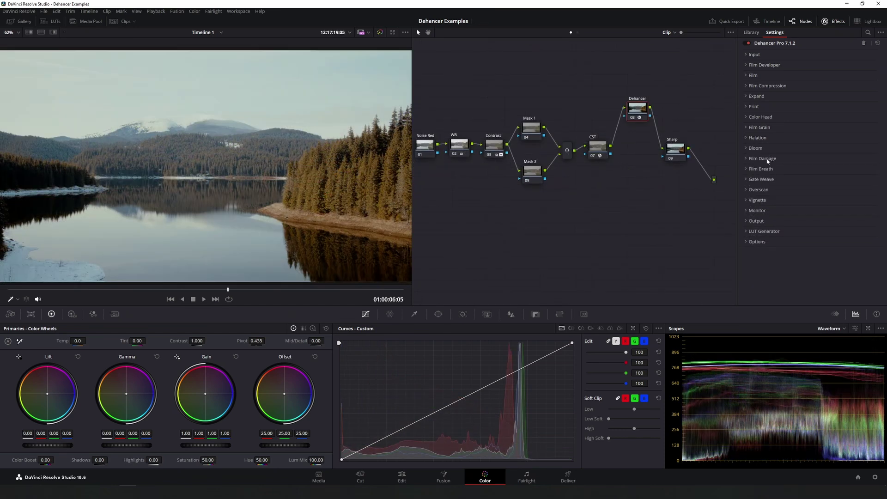
# Enable Film Damage on the lake shot with the 8 mm / Super 8 profile.
pyautogui.click(763, 159)
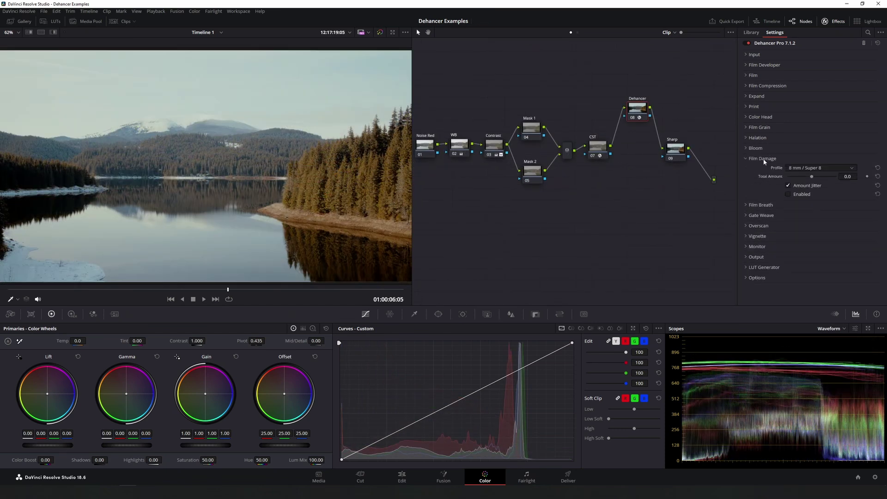
pyautogui.click(825, 169)
pyautogui.click(819, 186)
# Enable Film Breath on the lake shot with the 16 mm / Super 16 profile.
pyautogui.click(771, 206)
pyautogui.click(817, 215)
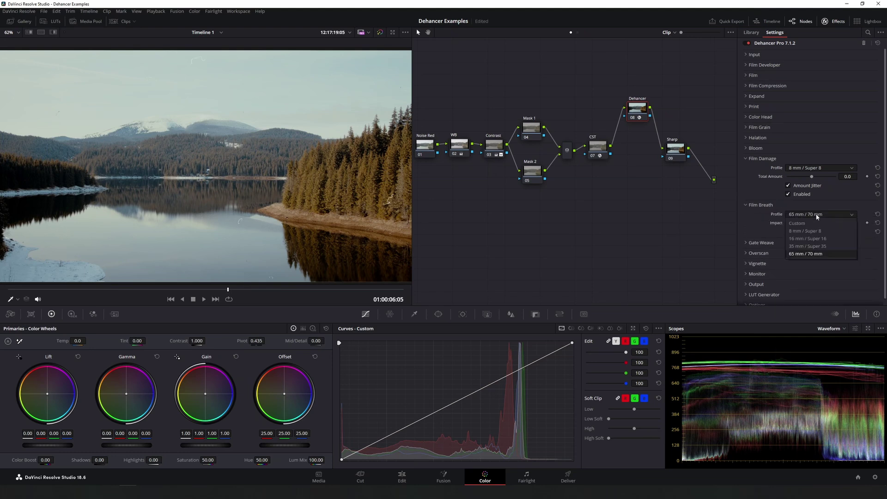
pyautogui.click(823, 240)
pyautogui.click(788, 232)
# Enable Gate Weave on the lake shot with the 8 mm / Super 8 profile.
pyautogui.click(773, 243)
pyautogui.scroll(-1, 795, 235)
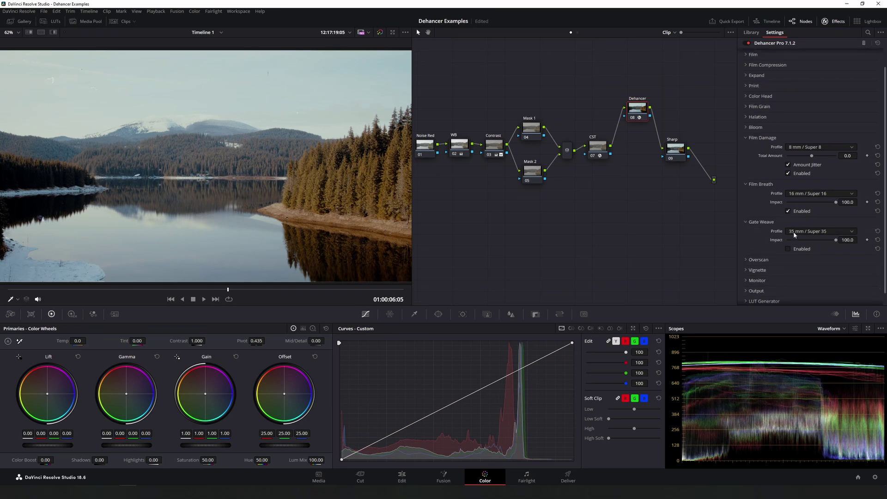
pyautogui.click(819, 232)
pyautogui.click(816, 241)
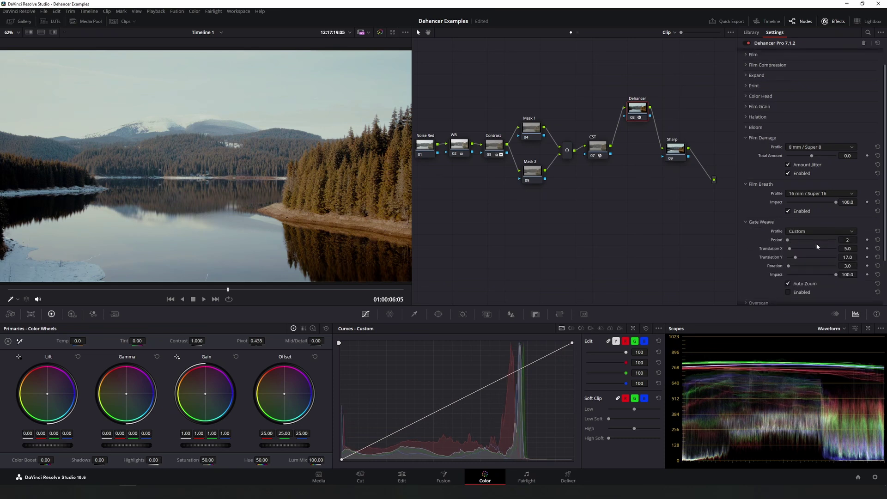
pyautogui.click(822, 248)
pyautogui.click(788, 249)
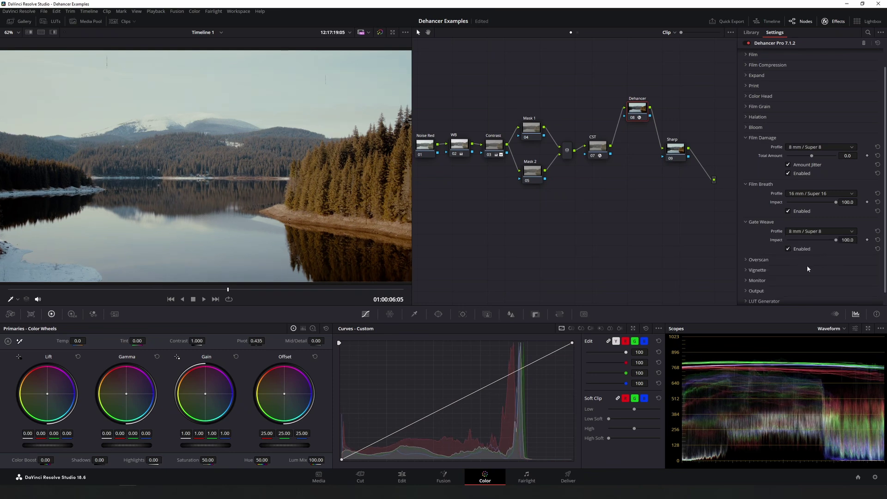
pyautogui.scroll(-1, 807, 269)
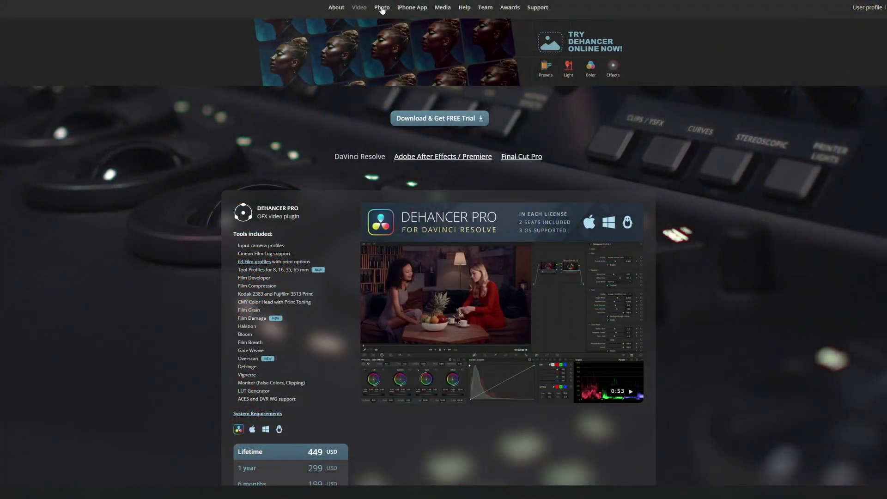
# Review the photo plugin page on the Dehancer website and browse the iPhone screenshots on the Dehancer app's App Store page.
pyautogui.click(382, 8)
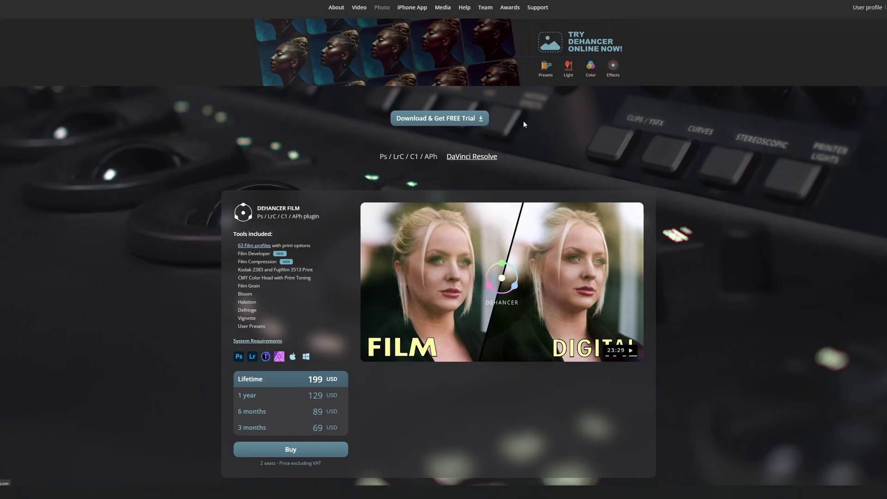
pyautogui.scroll(-3, 444, 250)
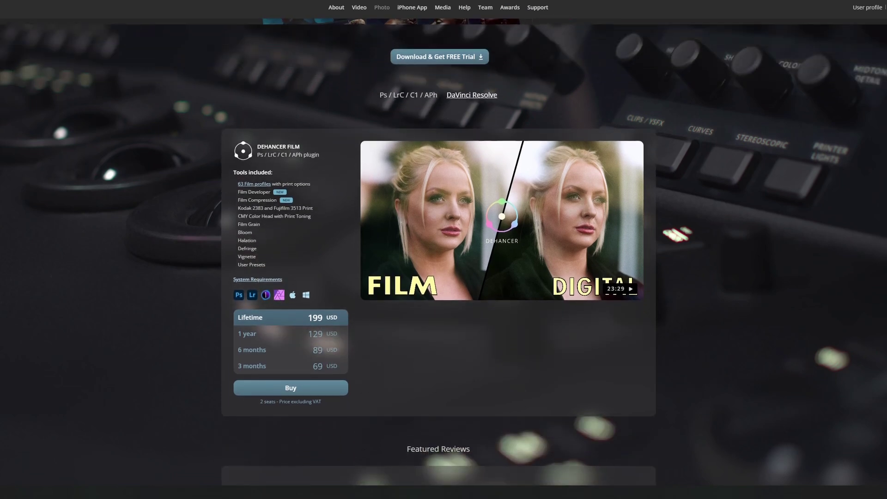
pyautogui.scroll(-5, 444, 250)
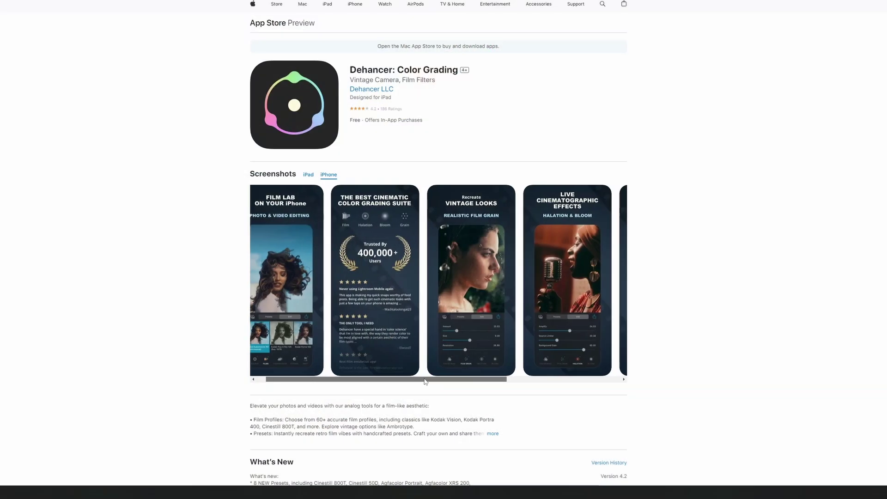
pyautogui.moveTo(425, 381)
pyautogui.mouseDown()
pyautogui.moveTo(540, 382)
pyautogui.moveTo(409, 383)
pyautogui.mouseUp()
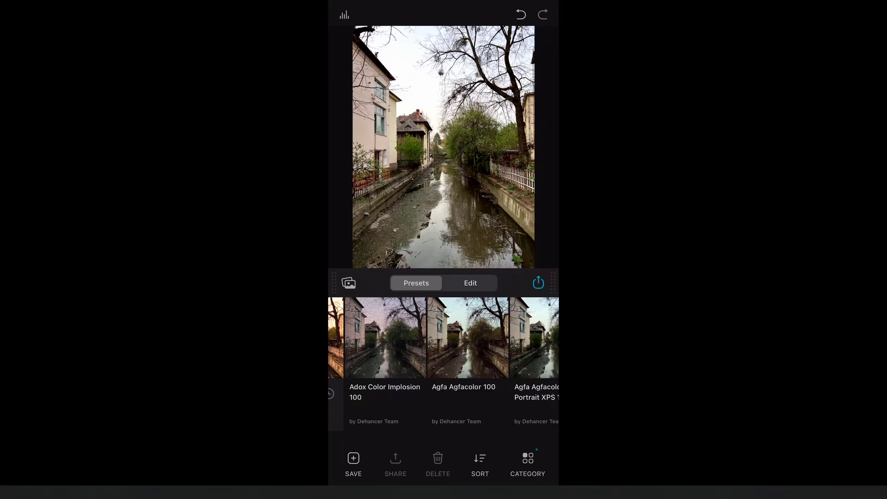
# In the Dehancer iPhone app, try the Agfa Agfacolor 100, Agfacolor Portrait XPS 160 and Agfa Scala 200x presets on the canal photo.
pyautogui.click(383, 338)
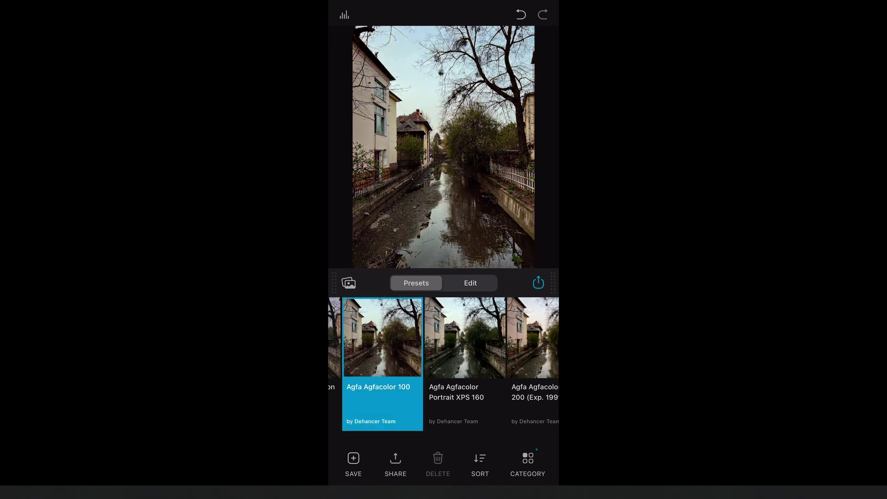
pyautogui.click(465, 339)
pyautogui.hscroll(5, 443, 364)
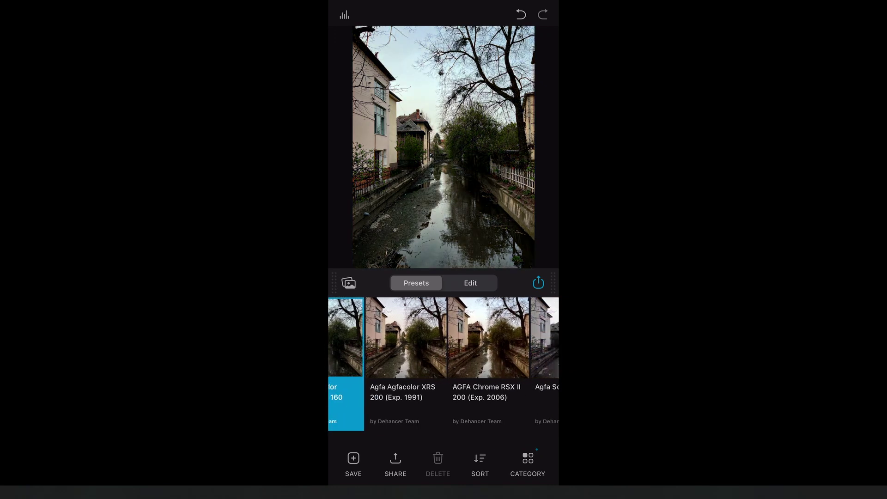
pyautogui.click(462, 339)
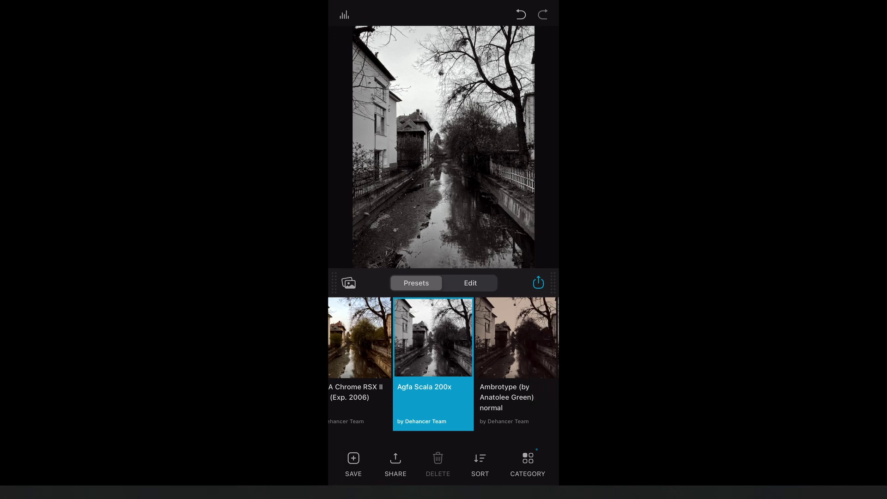
# Switch to manual editing and try the Fuji Eterna Vivid 500 (Exp. 2013) film and another film profile on the canal photo.
pyautogui.click(470, 283)
pyautogui.hscroll(3, 444, 363)
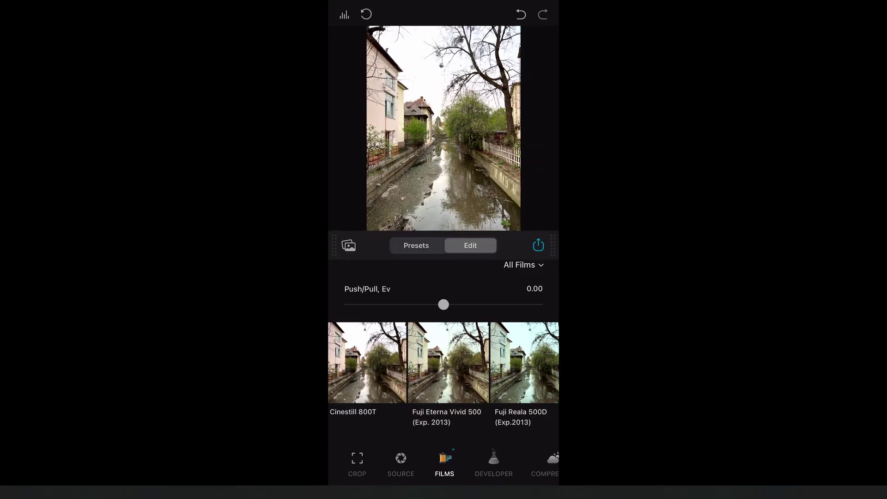
pyautogui.click(416, 363)
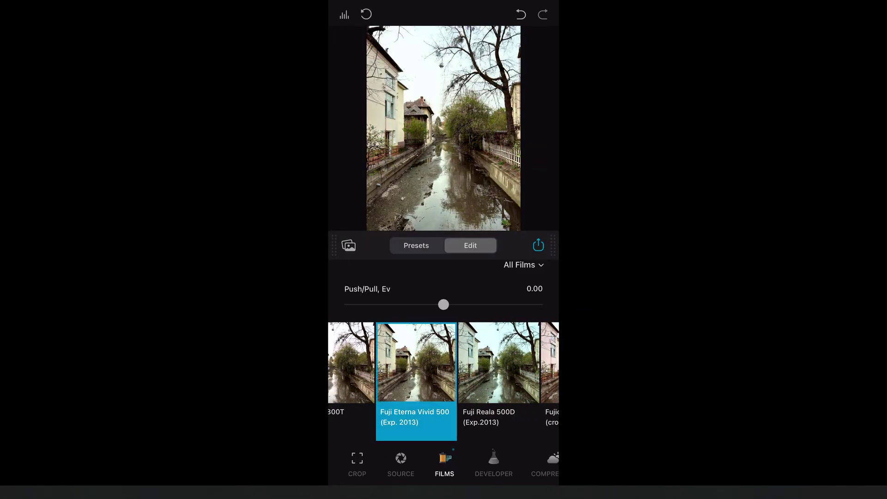
pyautogui.hscroll(3, 443, 363)
pyautogui.click(448, 363)
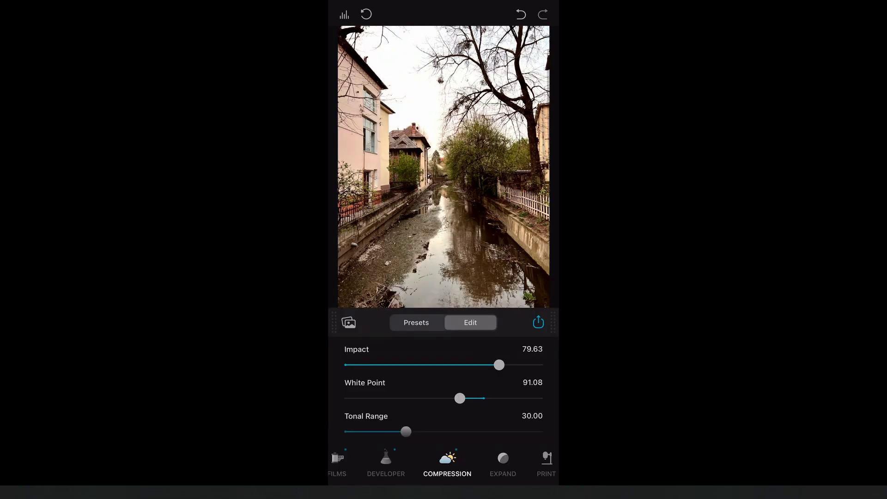
# Lower Compression's White Point to 76.26, and in Expand raise the Black Point to 3.68 and slightly reduce the White Point.
pyautogui.moveTo(410, 398); pyautogui.dragTo(422, 398)
pyautogui.moveTo(497, 399); pyautogui.dragTo(419, 398)
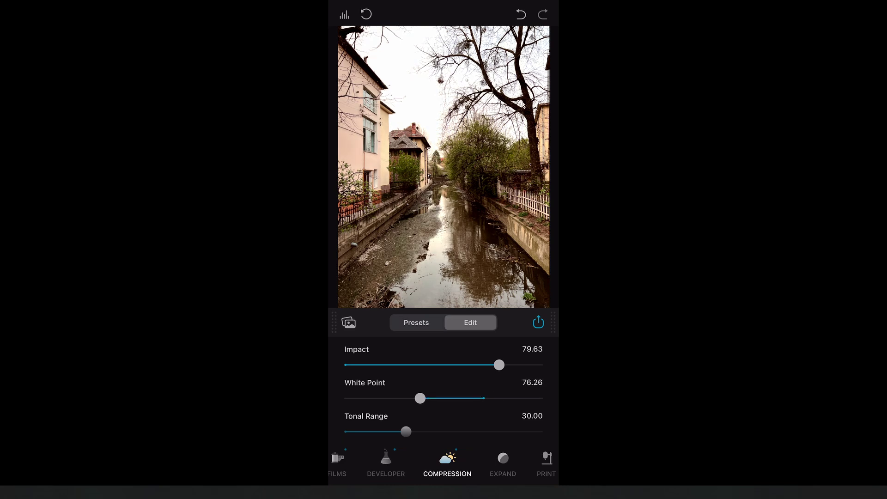
pyautogui.click(503, 462)
pyautogui.moveTo(398, 365); pyautogui.dragTo(426, 365)
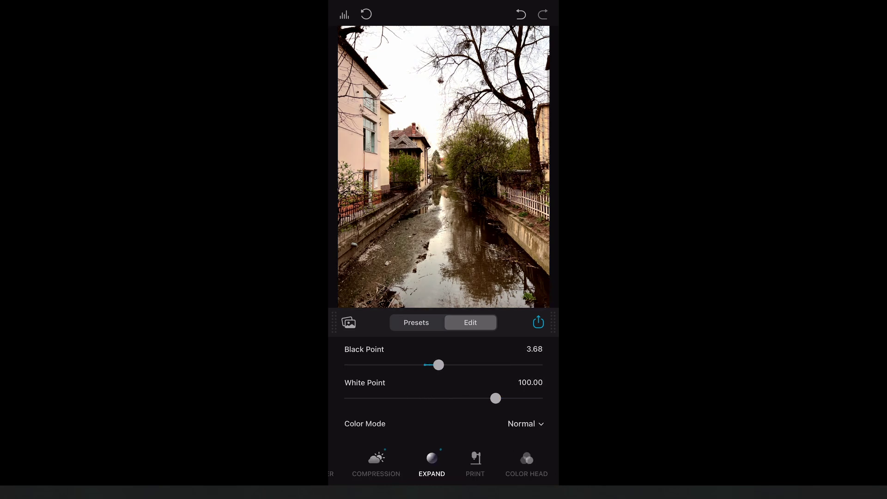
pyautogui.moveTo(495, 398)
pyautogui.mouseDown()
pyautogui.moveTo(475, 399)
pyautogui.moveTo(492, 398)
pyautogui.moveTo(486, 398)
pyautogui.mouseUp()
# Choose a print profile in the Print tool and adjust the Color Head settings of the canal photo.
pyautogui.click(476, 459)
pyautogui.click(494, 331)
pyautogui.click(443, 309)
pyautogui.click(526, 462)
pyautogui.moveTo(444, 365); pyautogui.dragTo(445, 365)
pyautogui.scroll(-2, 443, 392)
pyautogui.hscroll(2, 462, 462)
# Apply Halation with the 65 mm / 70 mm profile to the canal photo and set its Amplify to 31.97, inspecting the tree branches.
pyautogui.click(451, 462)
pyautogui.click(508, 388)
pyautogui.scroll(-1, 443, 268)
pyautogui.scroll(3, 443, 268)
pyautogui.scroll(-3, 444, 268)
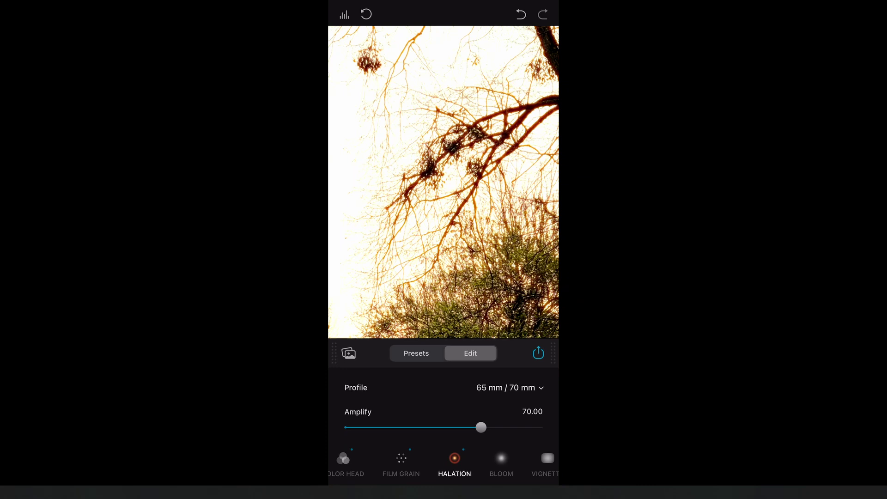
pyautogui.moveTo(481, 427); pyautogui.dragTo(410, 427)
pyautogui.scroll(-5, 444, 182)
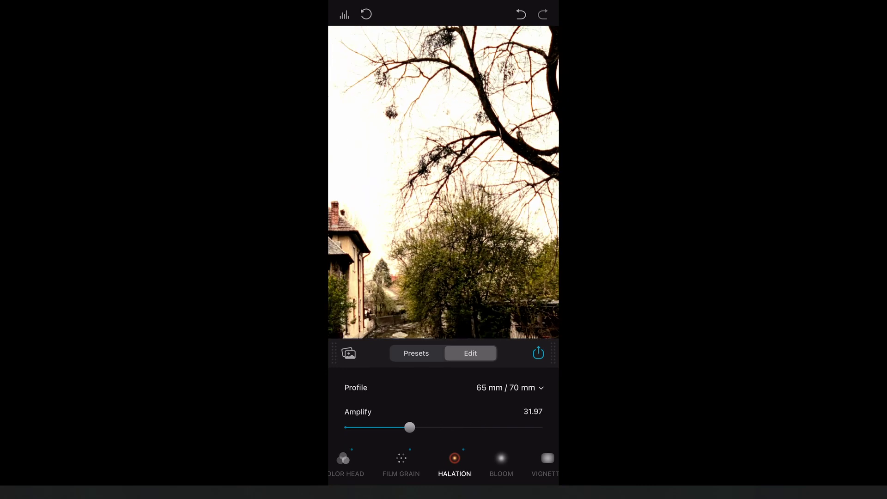
pyautogui.hscroll(2, 444, 463)
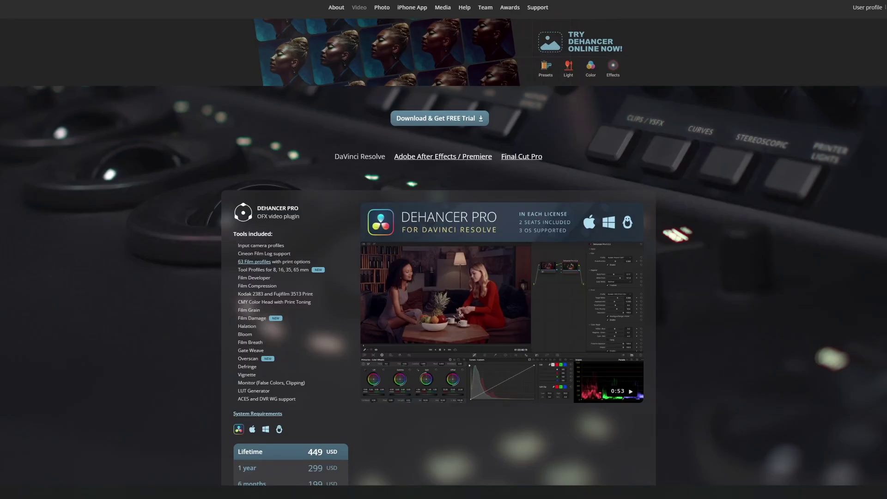
# On the Dehancer website, review the included tools and licence prices of Dehancer Pro, Lite and the single-effect video plugins.
pyautogui.scroll(-3, 443, 251)
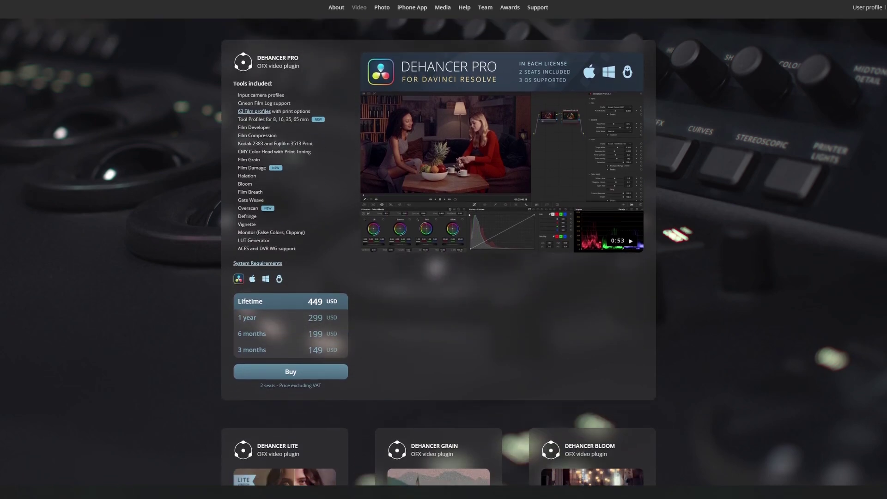
pyautogui.scroll(1, 438, 252)
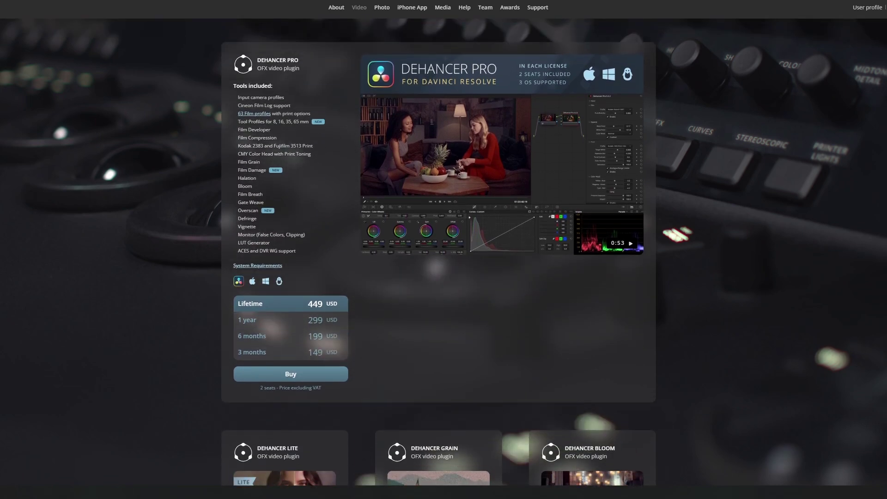
pyautogui.scroll(-8, 438, 252)
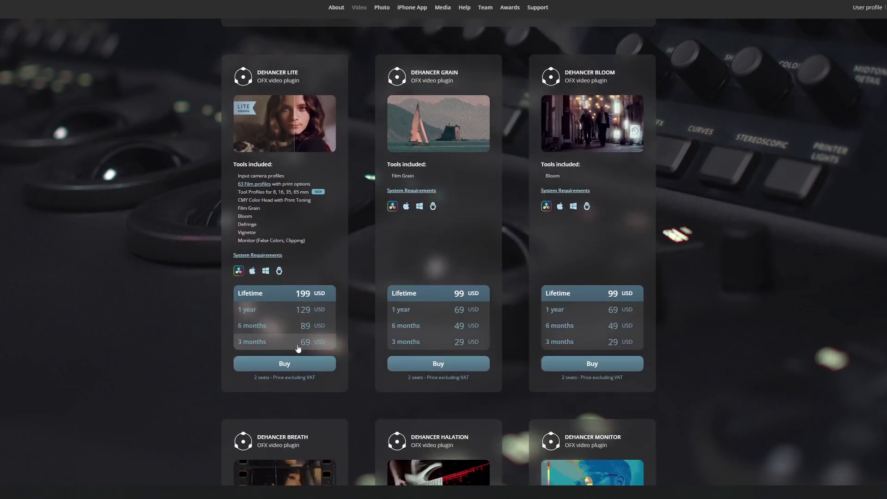
pyautogui.scroll(-6, 353, 336)
pyautogui.scroll(-1, 364, 339)
pyautogui.scroll(1, 365, 342)
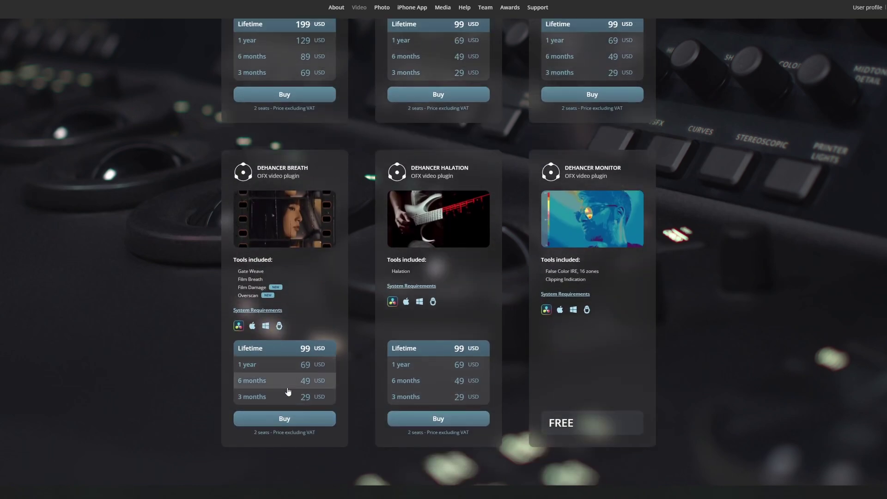